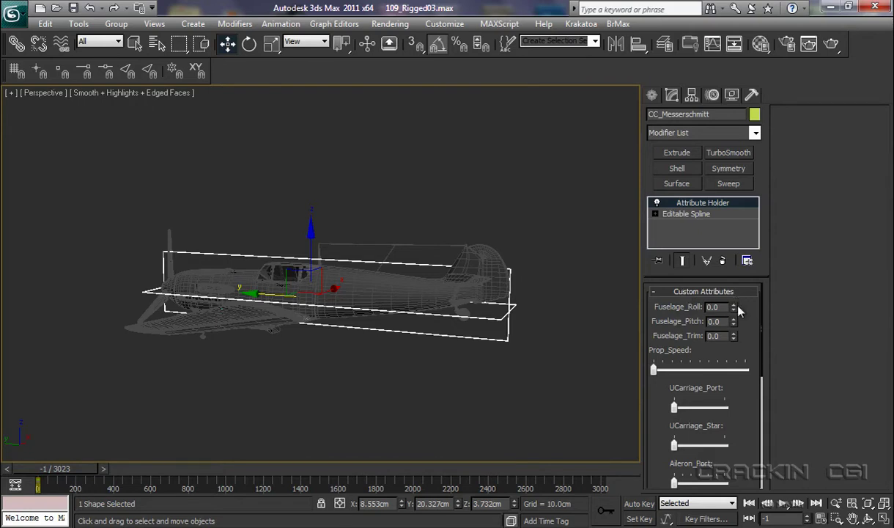
# - Test the Fuselage_Roll spinner on CC_Messerschmitt, then step back to frame -5
pyautogui.moveTo(734, 309)
pyautogui.mouseDown()
pyautogui.moveTo(732, 320)
pyautogui.moveTo(733, 294)
pyautogui.moveTo(732, 326)
pyautogui.mouseUp()
pyautogui.press(',')
pyautogui.press(',')
pyautogui.press(',')
pyautogui.press(',')
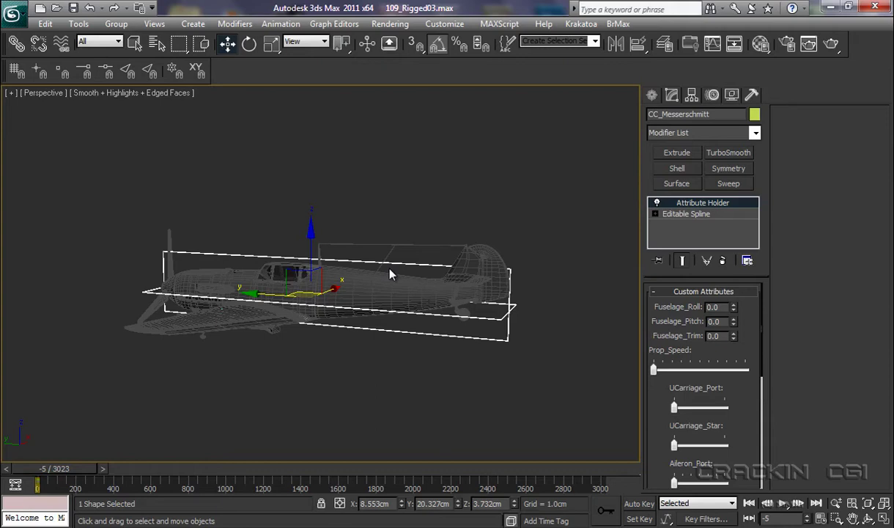
# - Dismiss the Animation menu and deselect the CC_Messerschmitt control
pyautogui.click(285, 24)
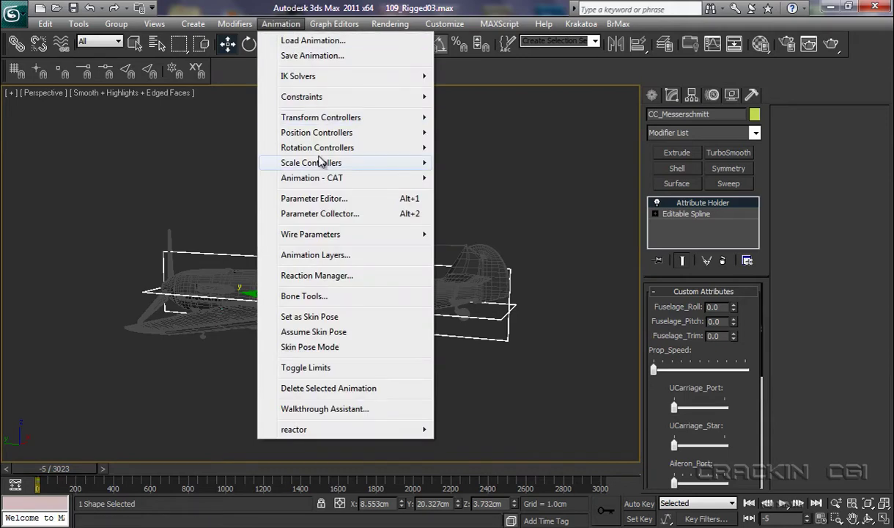
pyautogui.moveTo(335, 184)
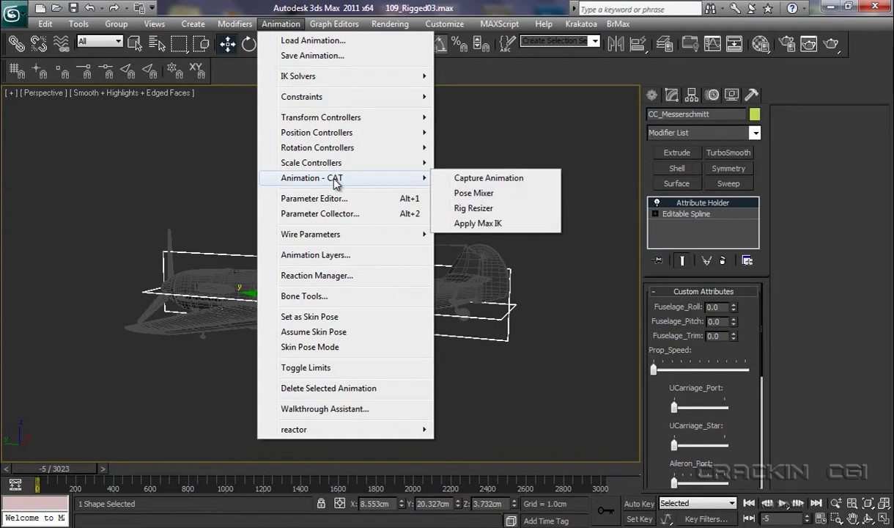
pyautogui.click(485, 150)
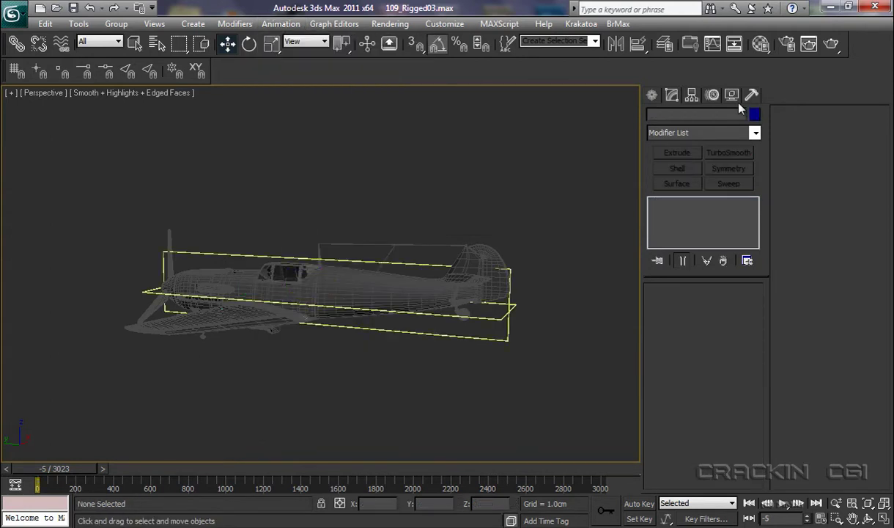
# - Show the reactor toolbar, then hide it again
pyautogui.rightClick(864, 56)
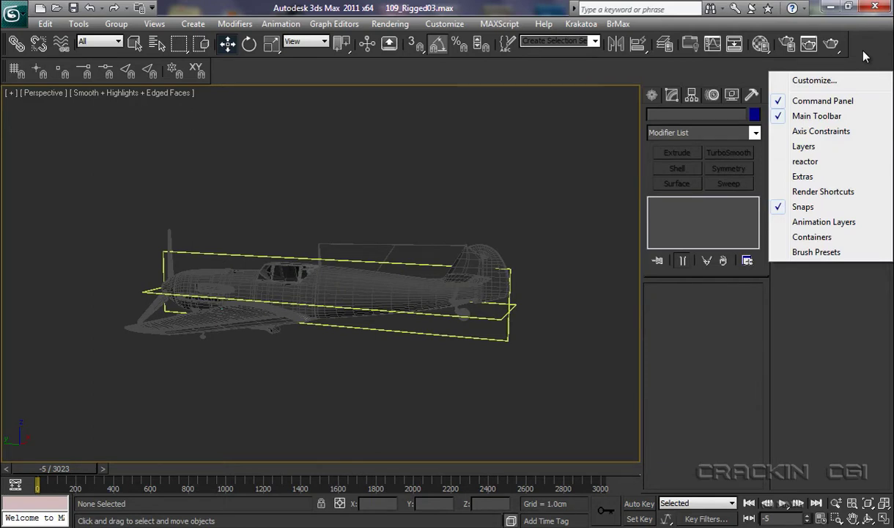
pyautogui.click(805, 163)
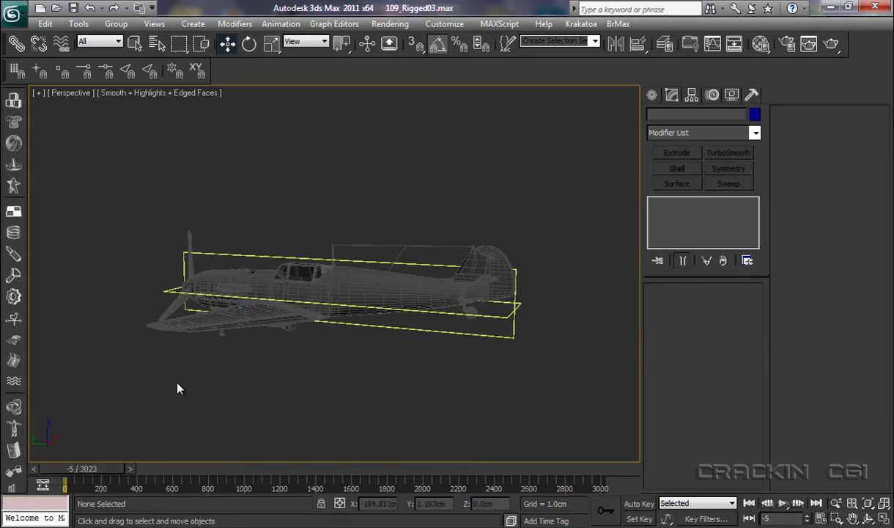
pyautogui.rightClick(865, 50)
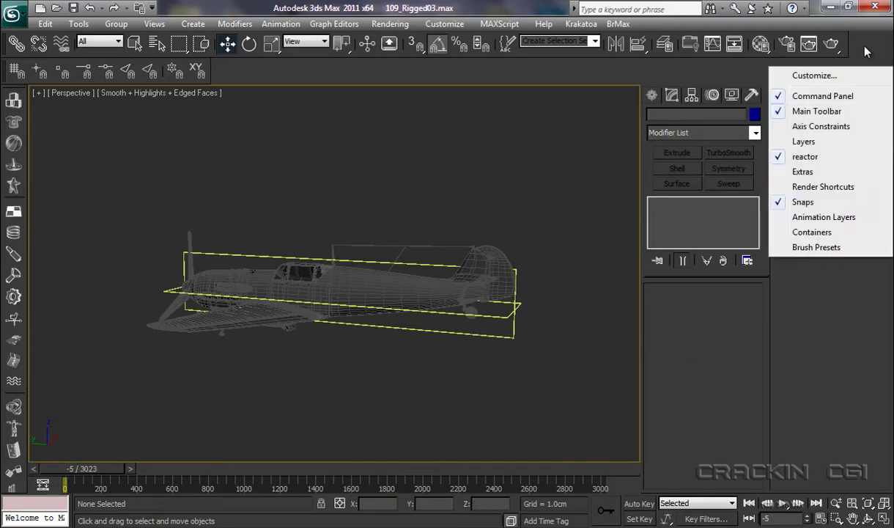
pyautogui.click(806, 158)
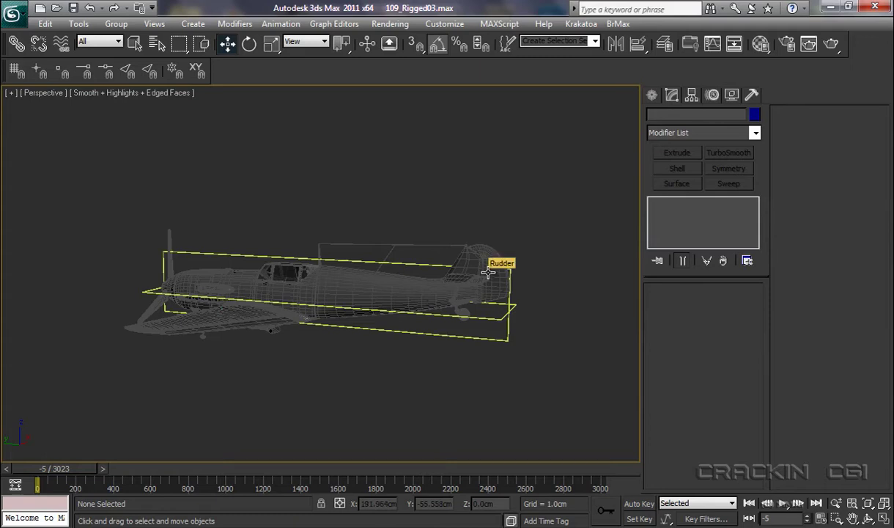
# - Start creating a Point helper from Helpers and orbit in toward the plane
pyautogui.click(653, 100)
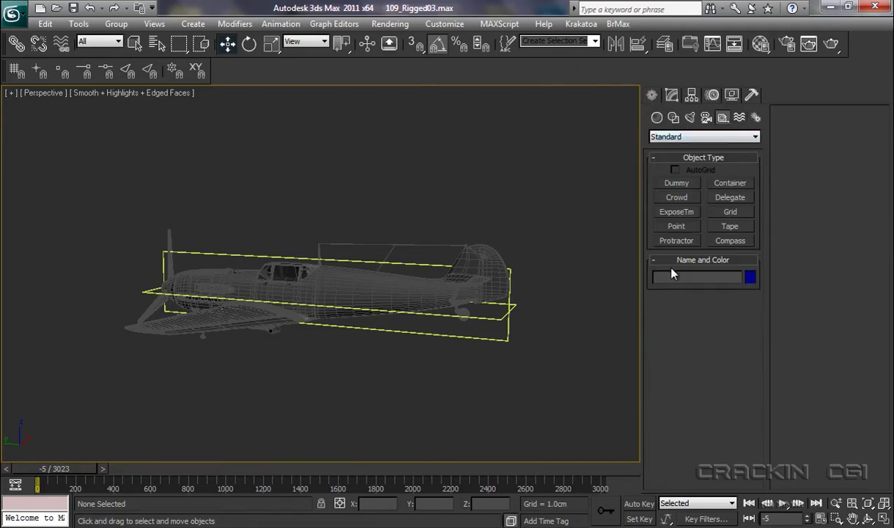
pyautogui.click(675, 227)
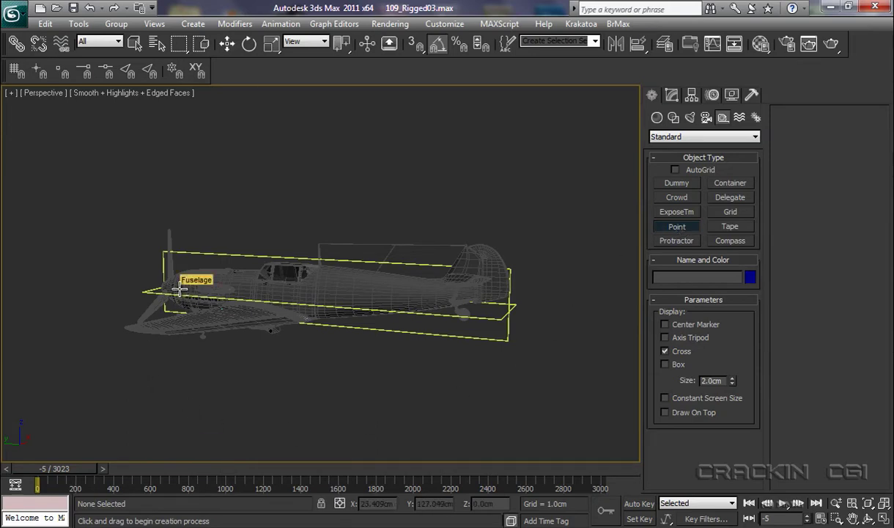
pyautogui.keyDown('alt'); pyautogui.moveTo(174, 286); pyautogui.dragTo(273, 281, button='middle'); pyautogui.keyUp('alt')
pyautogui.keyDown('alt'); pyautogui.moveTo(256, 358); pyautogui.dragTo(256, 247, button='middle'); pyautogui.keyUp('alt')
pyautogui.scroll(5, 256, 248)
pyautogui.scroll(-5, 253, 248)
# - Frame the nose and propeller, and turn on snapping to pivots
pyautogui.moveTo(285, 353); pyautogui.dragTo(431, 311, button='middle')
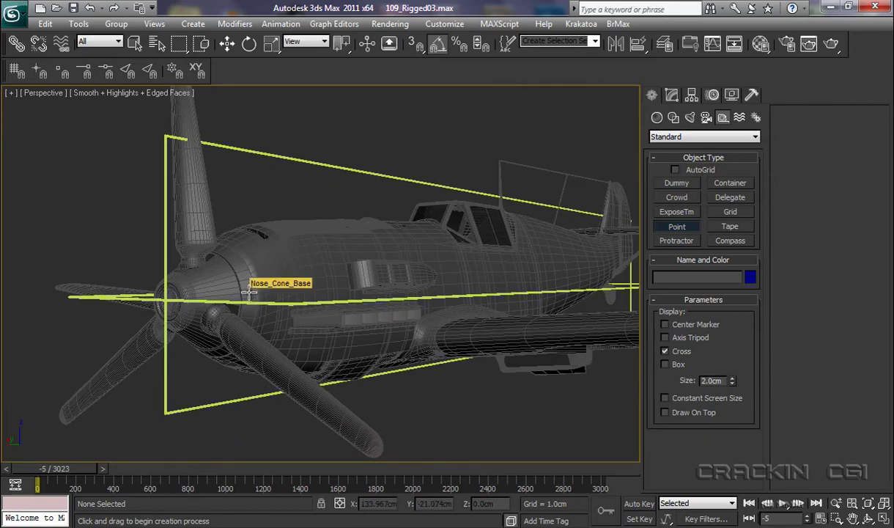
pyautogui.press('s')
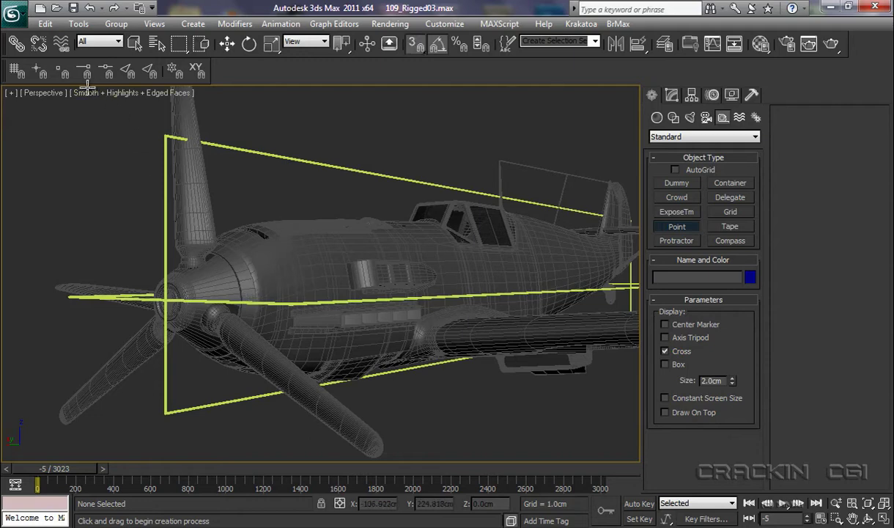
pyautogui.click(39, 74)
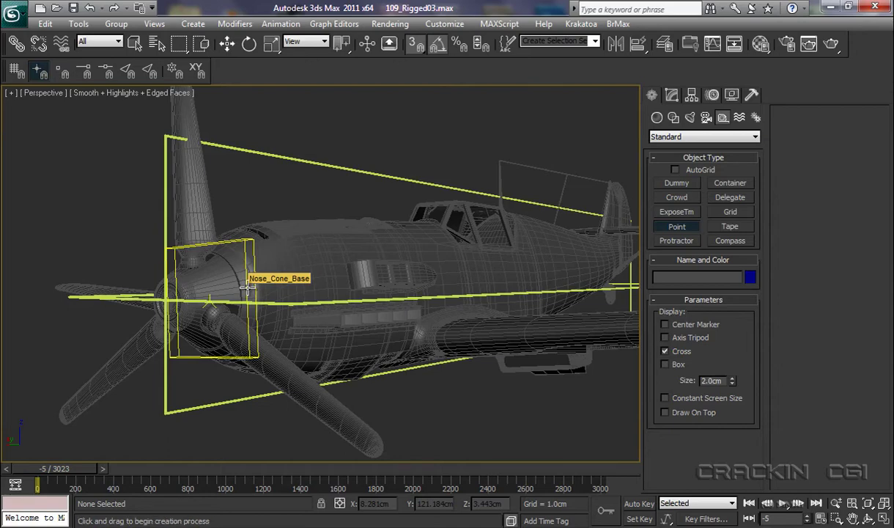
# - Place Point001 at the Nose_Cone_Base pivot with axis tripod and size 23.114
pyautogui.click(247, 288)
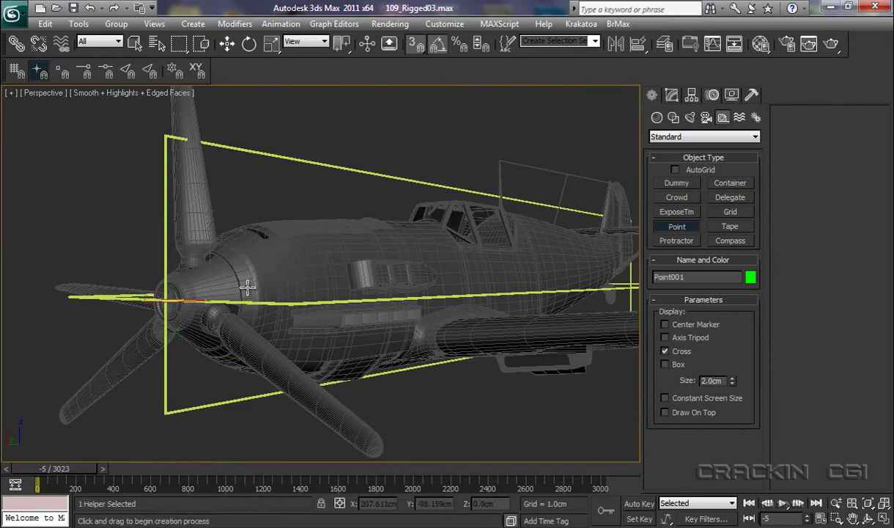
pyautogui.click(666, 337)
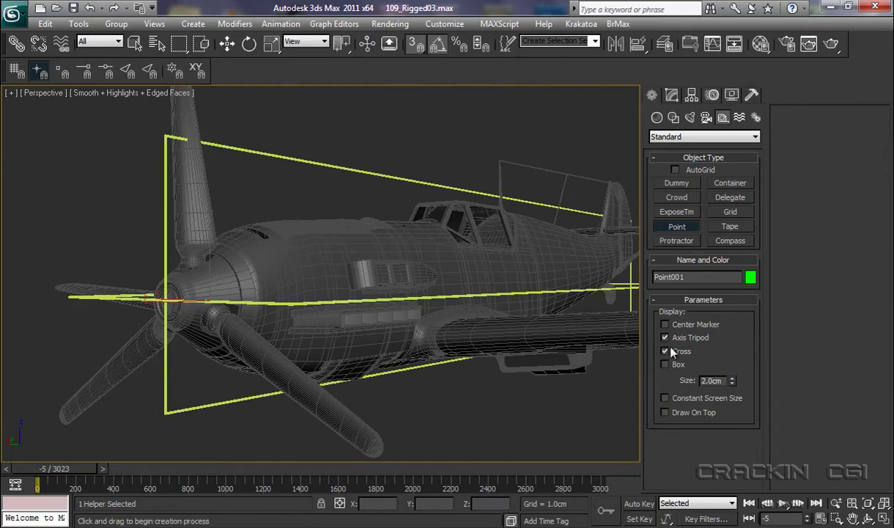
pyautogui.moveTo(732, 381); pyautogui.dragTo(733, 370)
pyautogui.moveTo(732, 382)
pyautogui.mouseDown()
pyautogui.moveTo(678, 363)
pyautogui.moveTo(697, 214)
pyautogui.moveTo(735, 266)
pyautogui.mouseUp()
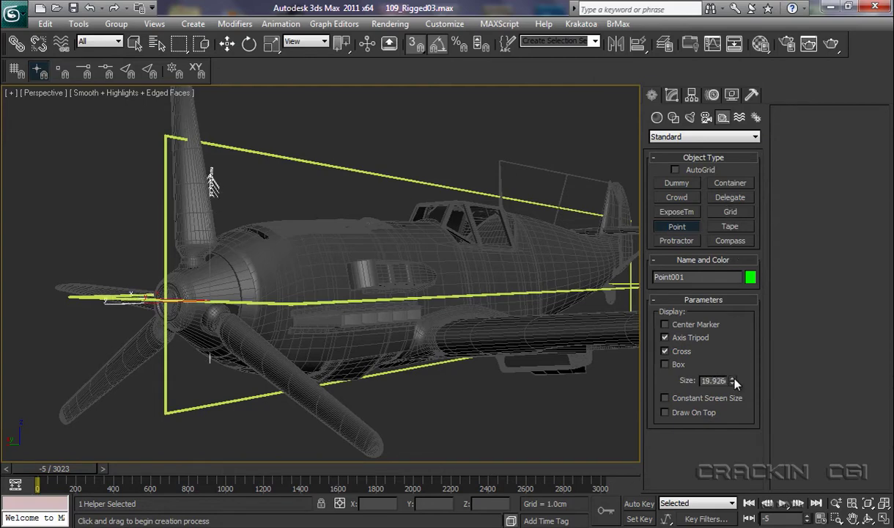
pyautogui.moveTo(735, 382)
pyautogui.mouseDown()
pyautogui.moveTo(699, 364)
pyautogui.moveTo(733, 339)
pyautogui.moveTo(735, 371)
pyautogui.mouseUp()
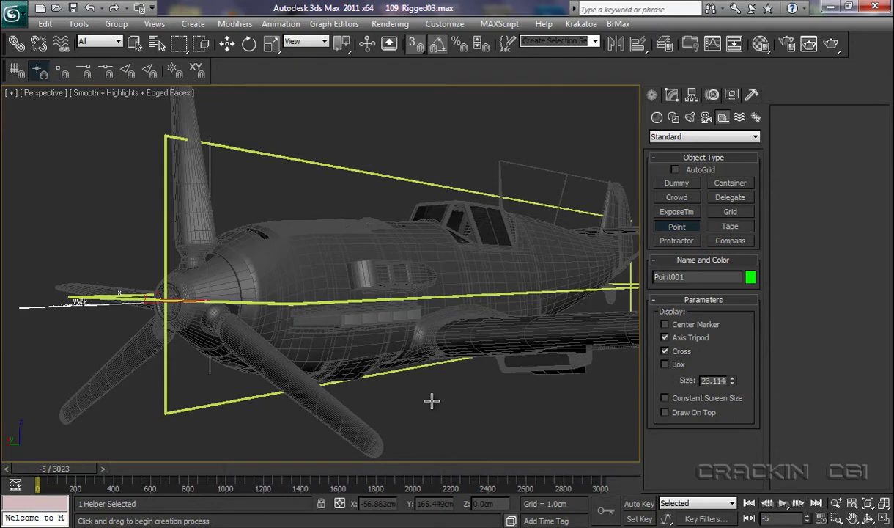
# - Turn snaps off and orbit around the propeller to inspect the helper
pyautogui.press('s')
pyautogui.keyDown('alt'); pyautogui.moveTo(433, 400); pyautogui.dragTo(411, 404, button='middle'); pyautogui.keyUp('alt')
pyautogui.moveTo(340, 397); pyautogui.dragTo(513, 397, button='middle')
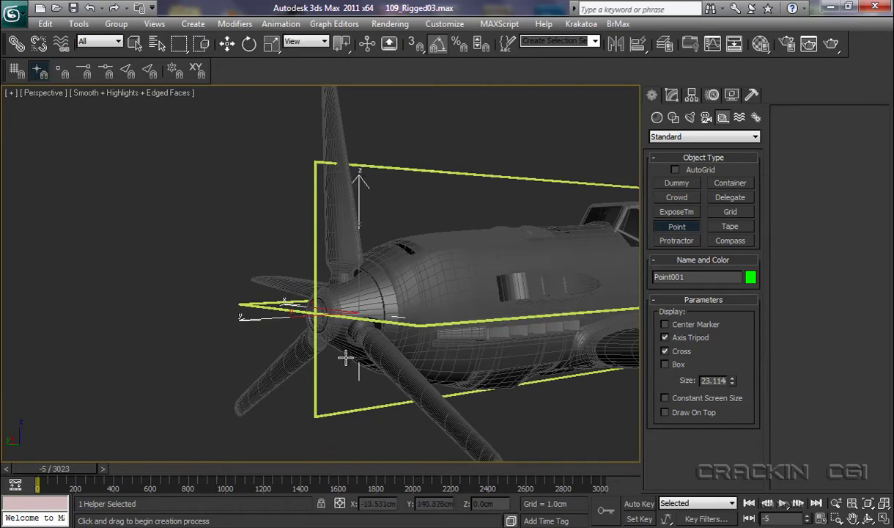
pyautogui.moveTo(343, 364)
pyautogui.keyDown('alt'); pyautogui.mouseDown(button='middle')
pyautogui.moveTo(331, 379)
pyautogui.moveTo(335, 359)
pyautogui.moveTo(348, 352)
pyautogui.mouseUp(button='middle'); pyautogui.keyUp('alt')
# - Re-enable snaps and place Point002 at the Fuselage pivot, sized 36.752
pyautogui.moveTo(567, 316); pyautogui.dragTo(363, 378, button='middle')
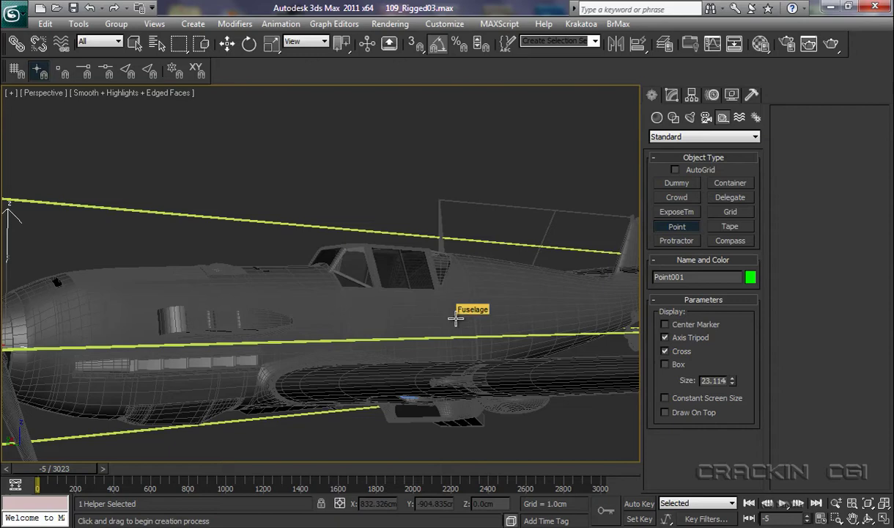
pyautogui.press('s')
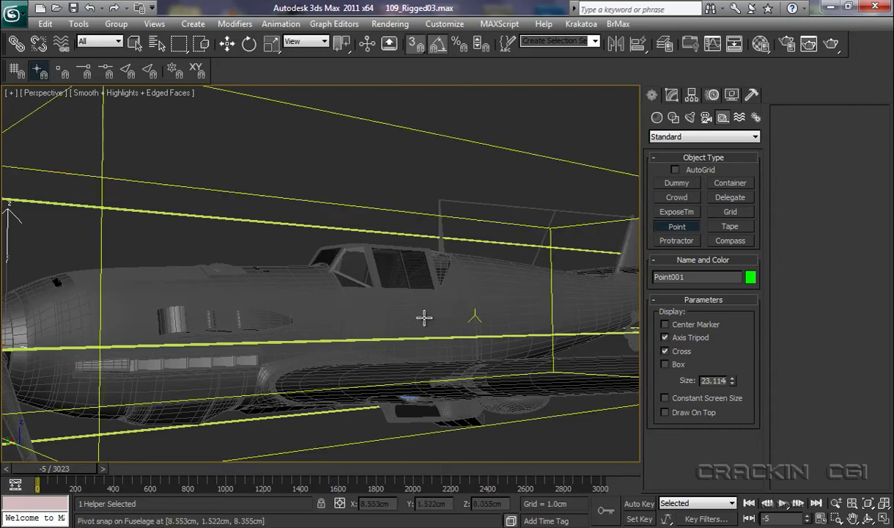
pyautogui.click(475, 316)
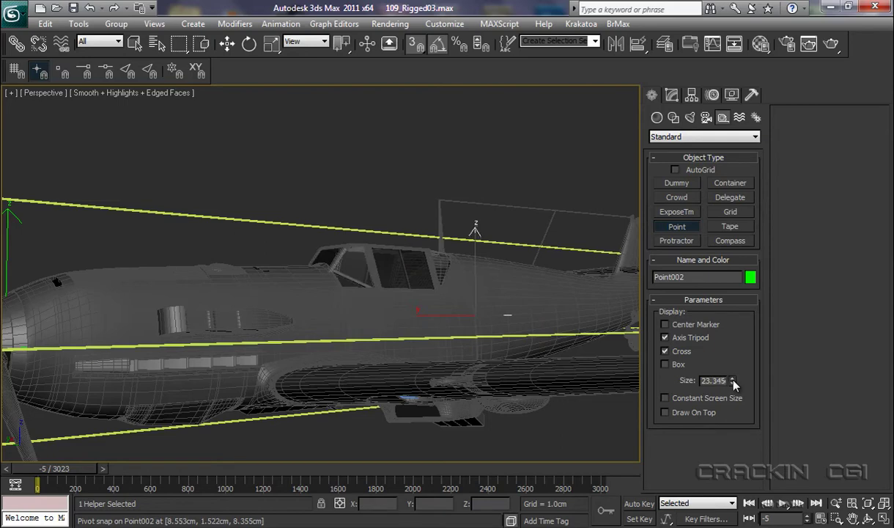
pyautogui.moveTo(733, 382); pyautogui.dragTo(730, 337)
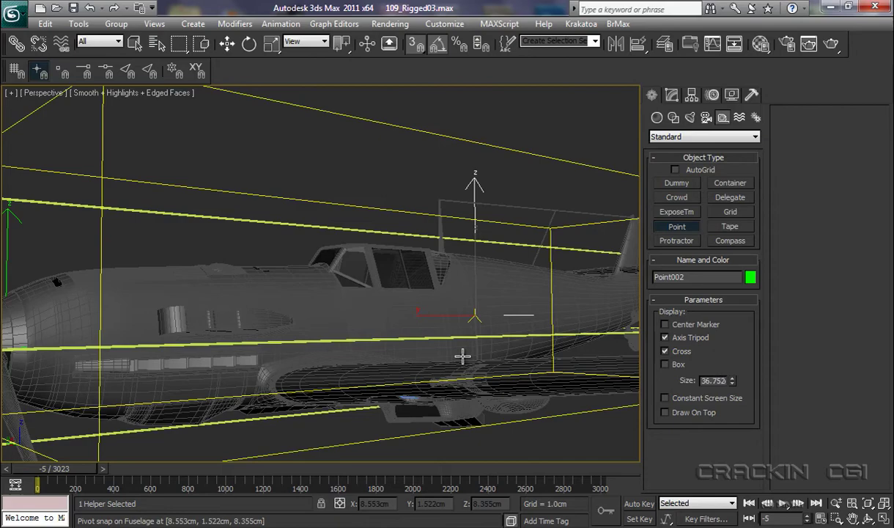
pyautogui.scroll(3, 462, 353)
pyautogui.scroll(2, 409, 356)
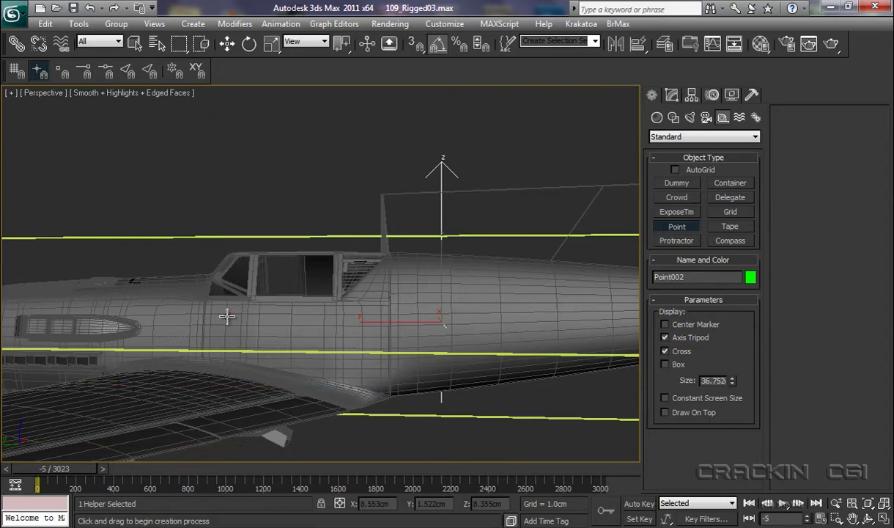
# - Lower Point002 along its Y axis in the Left view
pyautogui.rightClick(226, 315)
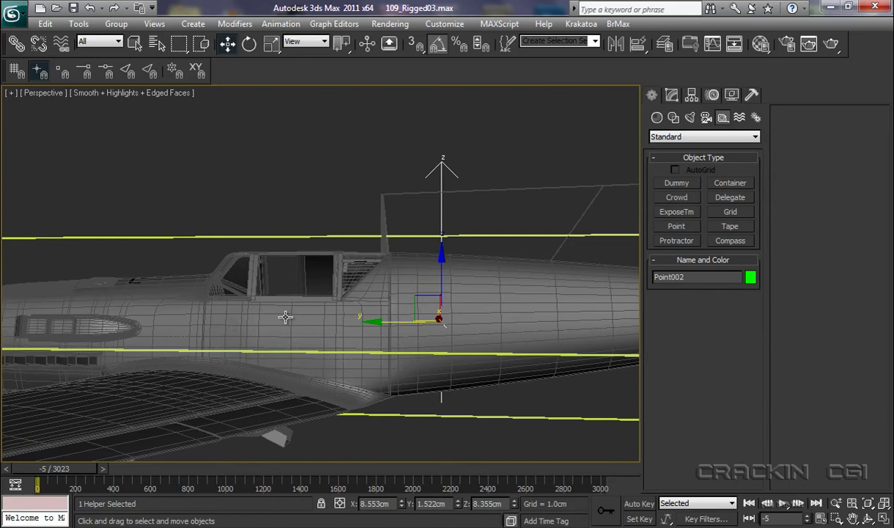
pyautogui.moveTo(381, 322); pyautogui.dragTo(165, 320)
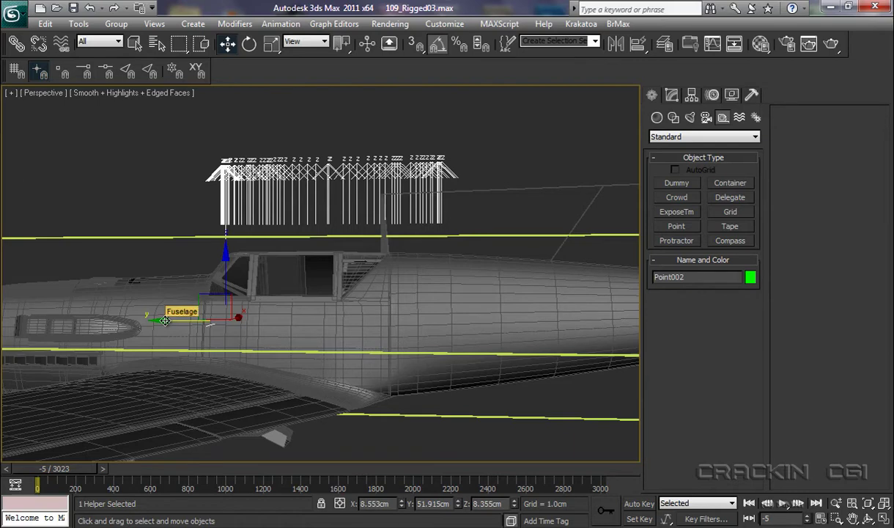
pyautogui.press('l')
pyautogui.press('d')
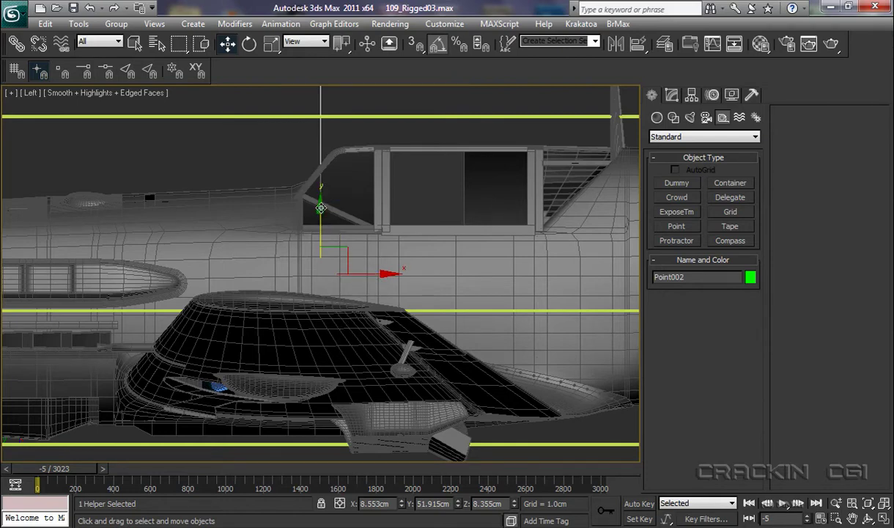
pyautogui.moveTo(320, 207); pyautogui.dragTo(325, 244)
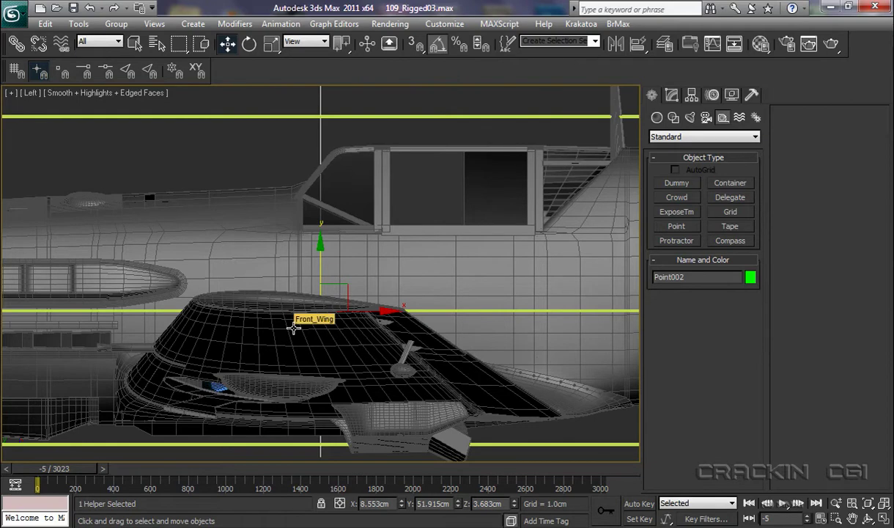
# - Check Point002's position from the Top and Perspective views around the cockpit
pyautogui.press('t')
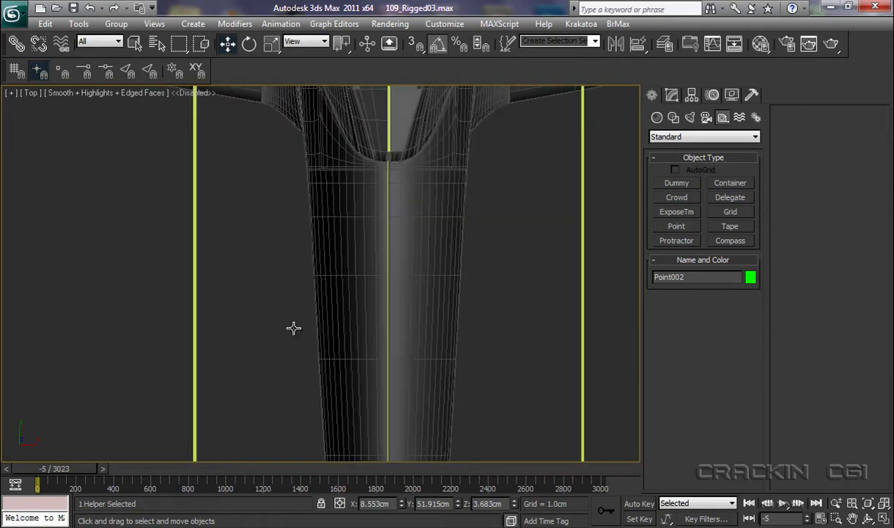
pyautogui.press('d')
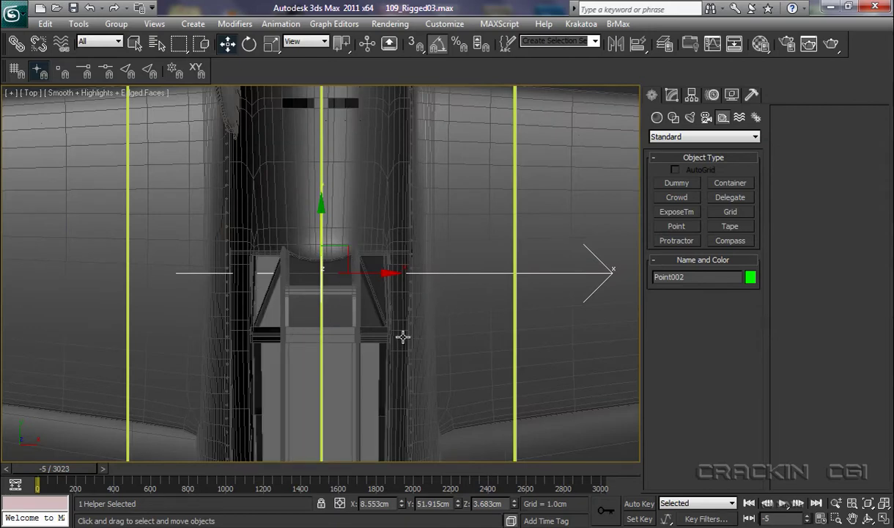
pyautogui.moveTo(410, 320); pyautogui.dragTo(404, 340, button='middle')
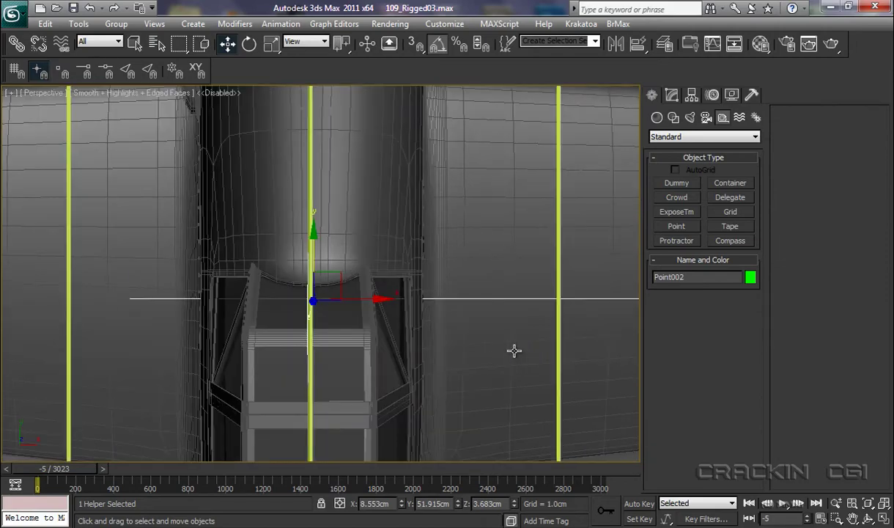
pyautogui.press('p')
pyautogui.press('d')
pyautogui.press('d')
pyautogui.keyDown('alt'); pyautogui.moveTo(423, 385); pyautogui.dragTo(441, 298, button='middle'); pyautogui.keyUp('alt')
pyautogui.keyDown('alt'); pyautogui.moveTo(419, 234); pyautogui.dragTo(449, 309, button='middle'); pyautogui.keyUp('alt')
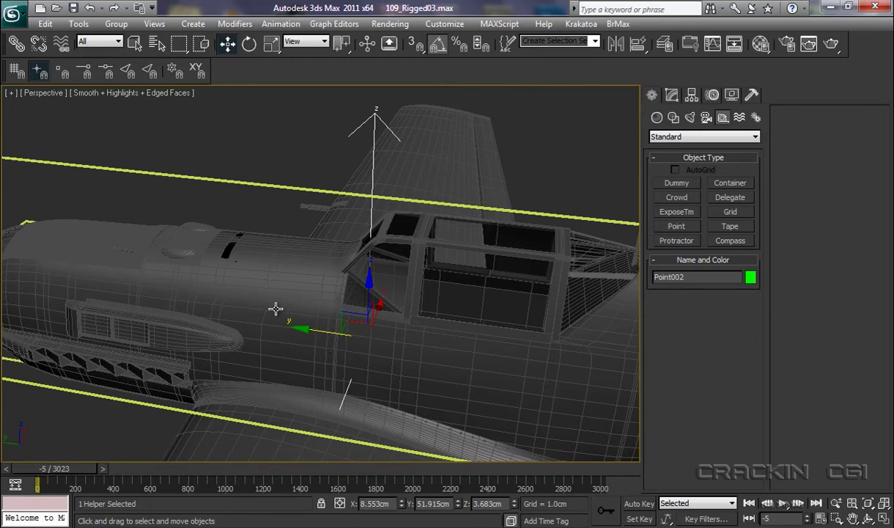
pyautogui.moveTo(275, 309); pyautogui.dragTo(597, 336, button='middle')
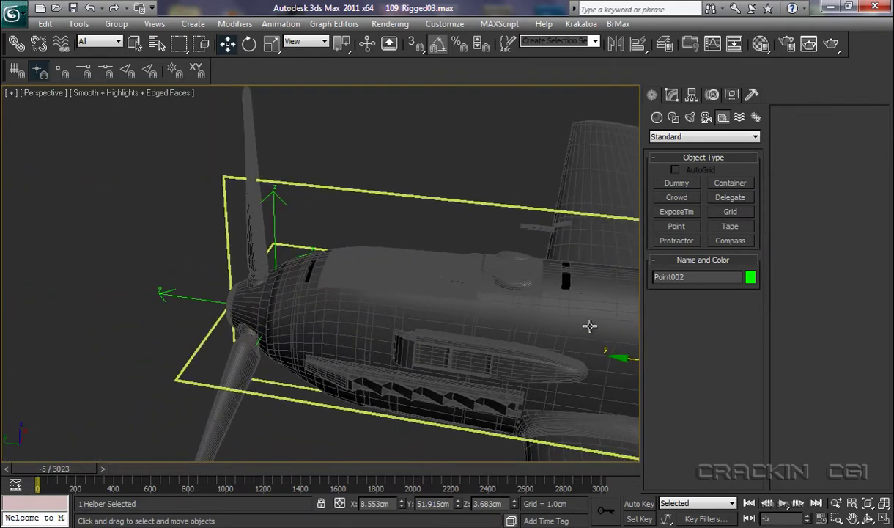
# - Rename Point001 to PtCnt_Prop in the Modify panel and save the scene
pyautogui.click(196, 299)
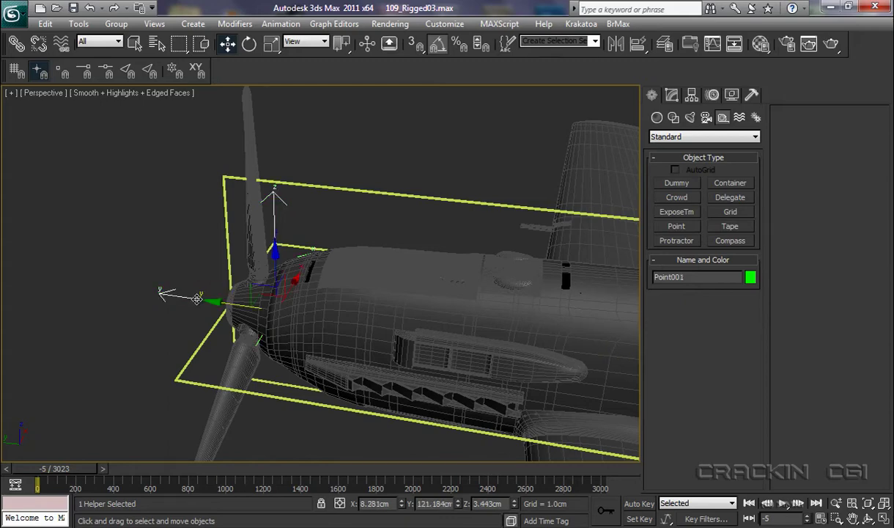
pyautogui.click(672, 96)
pyautogui.moveTo(678, 115); pyautogui.dragTo(616, 111)
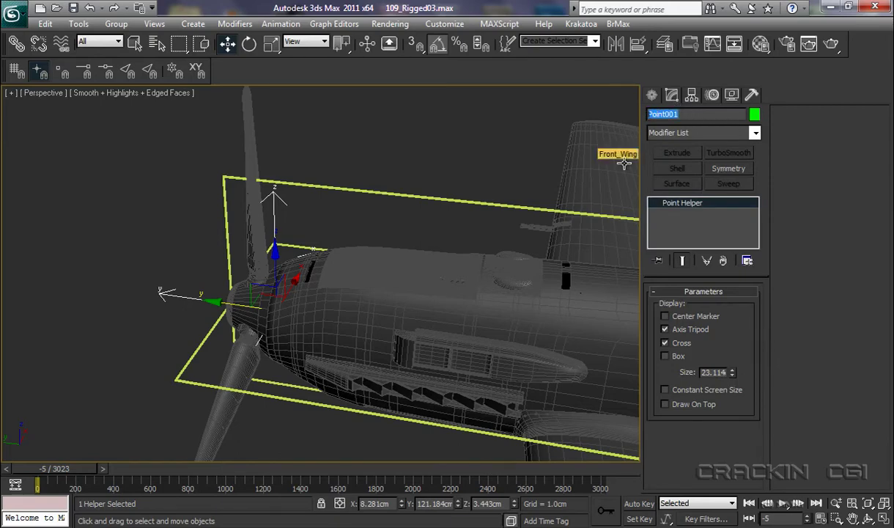
pyautogui.write('PtCn')
pyautogui.hotkey('ctrl', 's')
pyautogui.write('t_Prop')
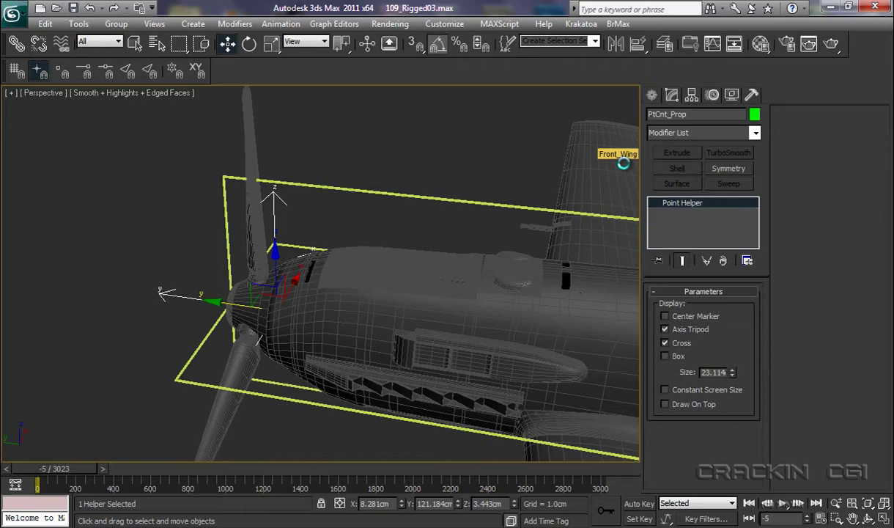
# - Select Point002 inside the fuselage and rename it PtCnt_Fuselage
pyautogui.moveTo(537, 297); pyautogui.dragTo(189, 250, button='middle')
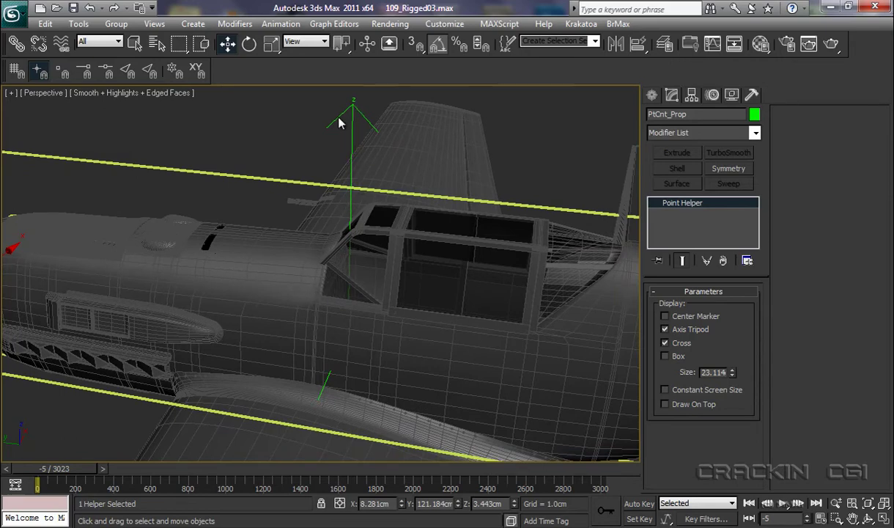
pyautogui.keyDown('alt'); pyautogui.moveTo(347, 315); pyautogui.dragTo(273, 295, button='middle'); pyautogui.keyUp('alt')
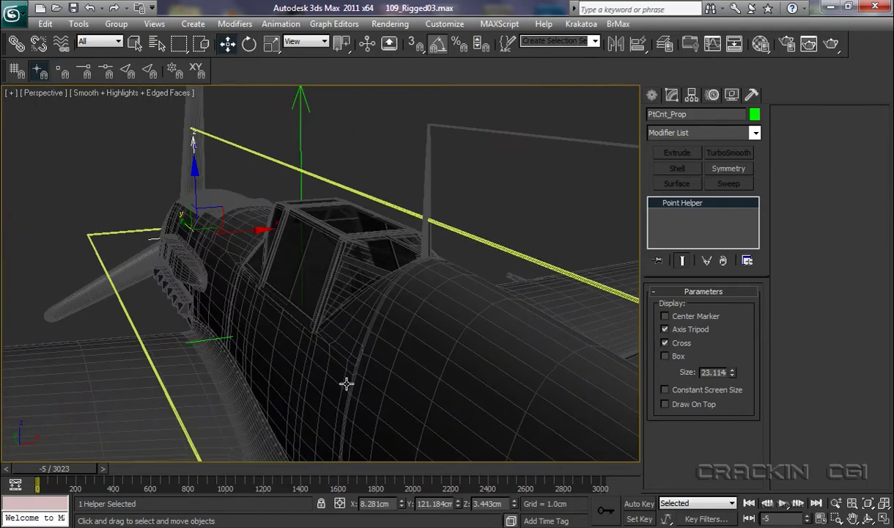
pyautogui.moveTo(304, 362)
pyautogui.keyDown('alt'); pyautogui.mouseDown(button='middle')
pyautogui.moveTo(305, 372)
pyautogui.moveTo(305, 360)
pyautogui.mouseUp(button='middle'); pyautogui.keyUp('alt')
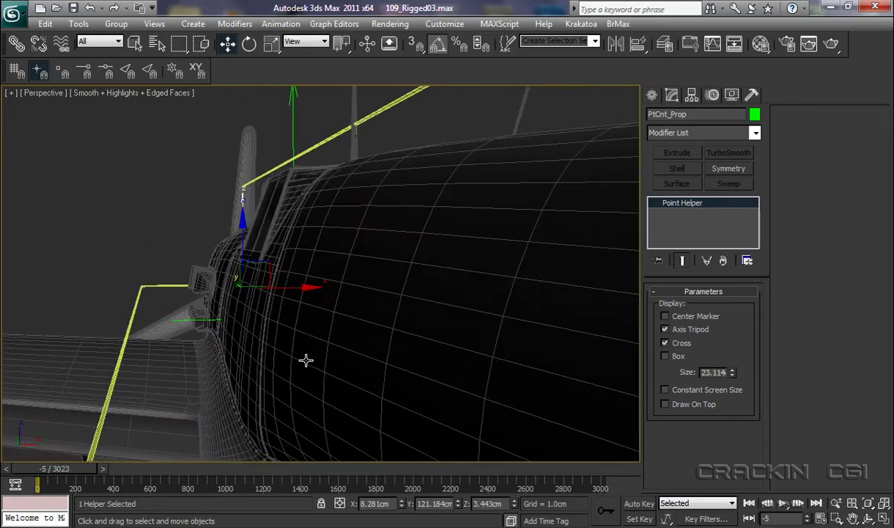
pyautogui.click(188, 320)
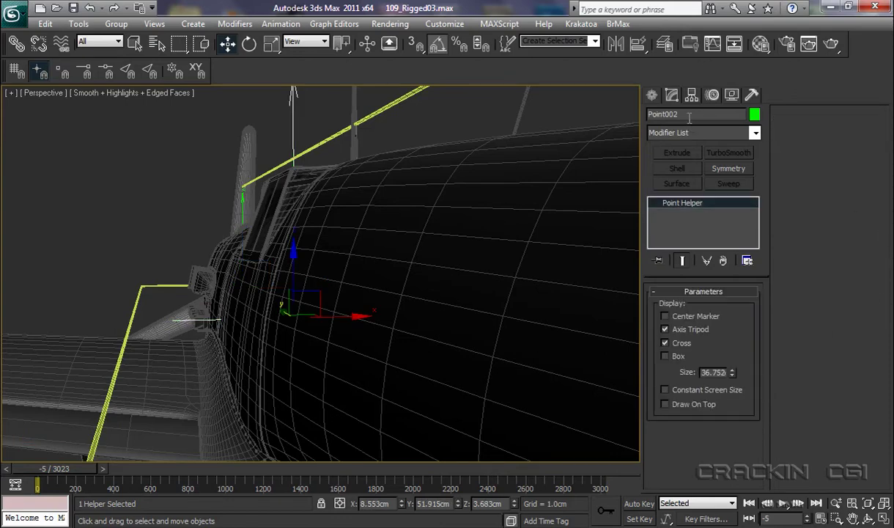
pyautogui.doubleClick(660, 115)
pyautogui.write('B')
pyautogui.write('tCnt')
pyautogui.write('_')
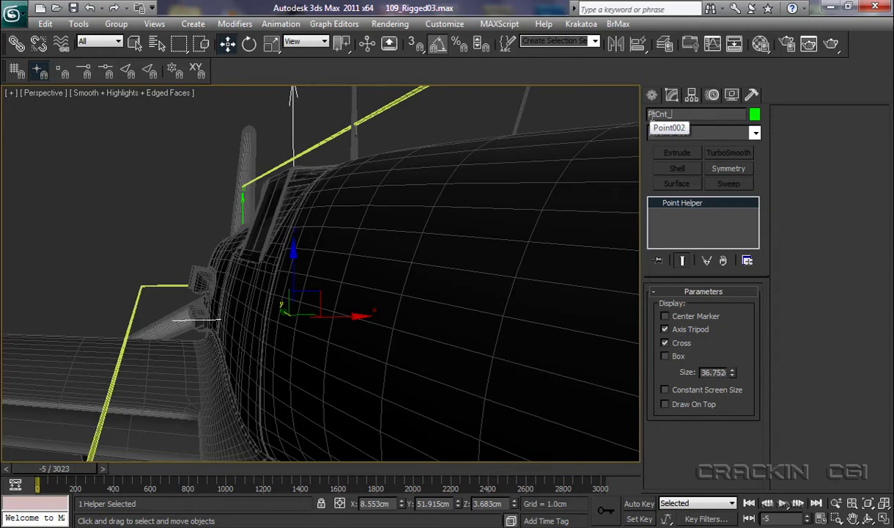
pyautogui.write('Fuselage')
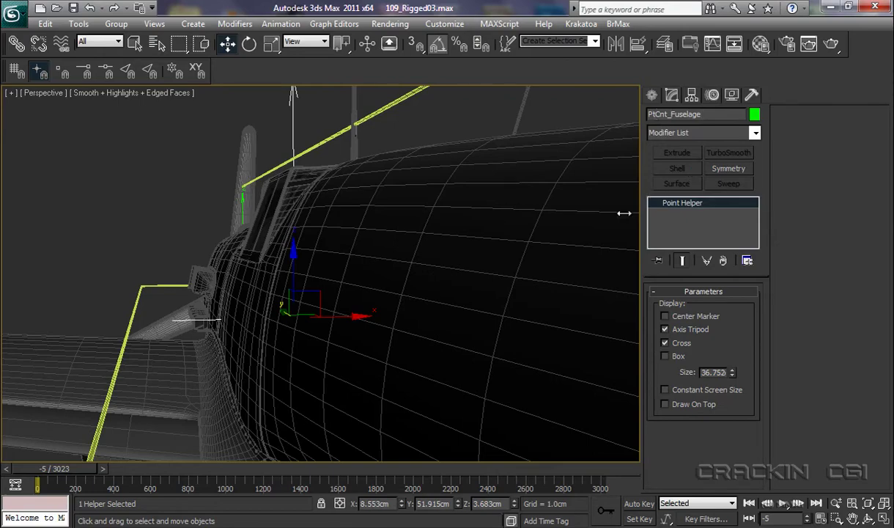
pyautogui.keyDown('alt'); pyautogui.moveTo(483, 286); pyautogui.dragTo(389, 314, button='middle'); pyautogui.keyUp('alt')
# - In the layer manager, hide the Rudder under Tail_Section
pyautogui.scroll(-4, 389, 308)
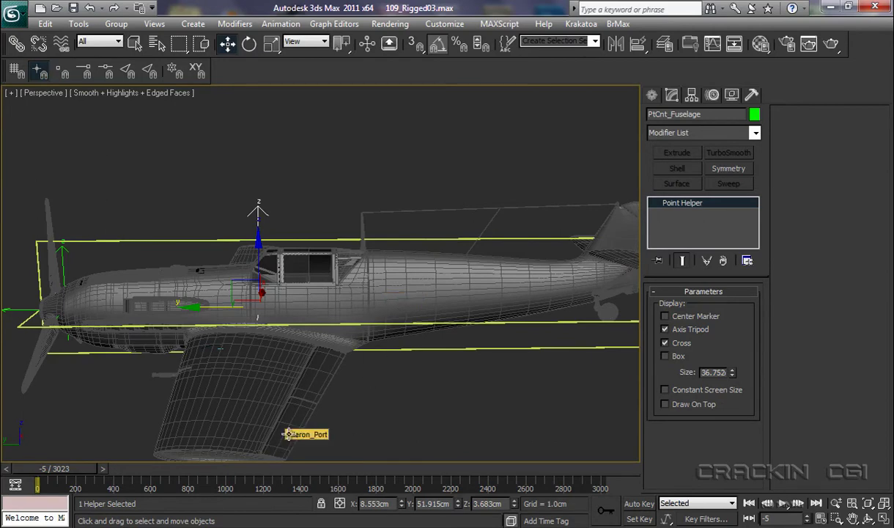
pyautogui.keyDown('alt'); pyautogui.moveTo(503, 392); pyautogui.dragTo(469, 381, button='middle'); pyautogui.keyUp('alt')
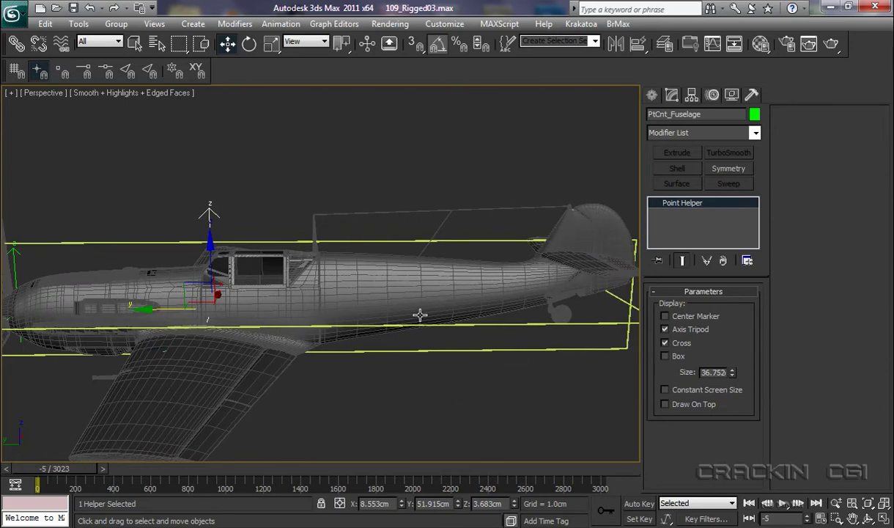
pyautogui.click(670, 49)
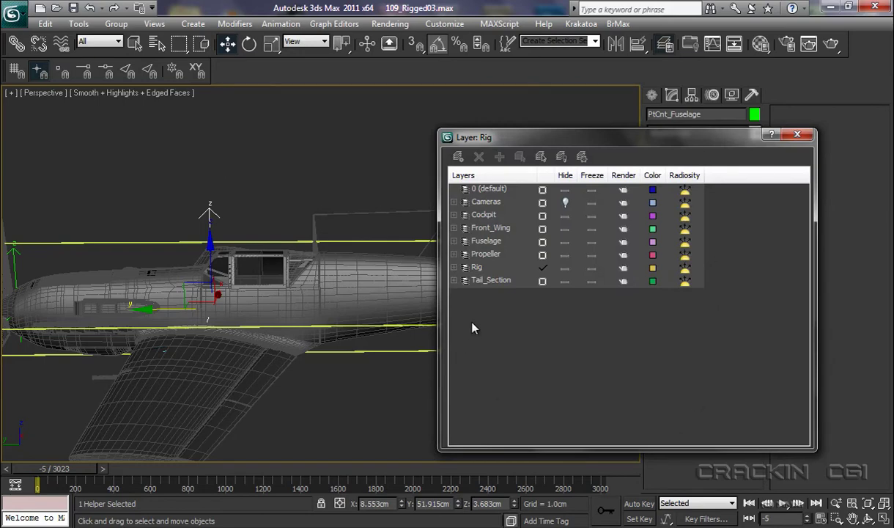
pyautogui.click(454, 282)
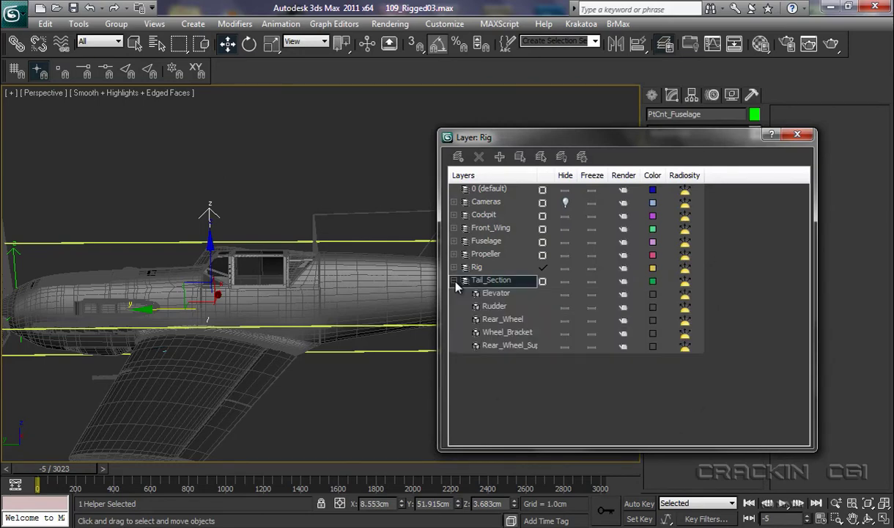
pyautogui.click(565, 307)
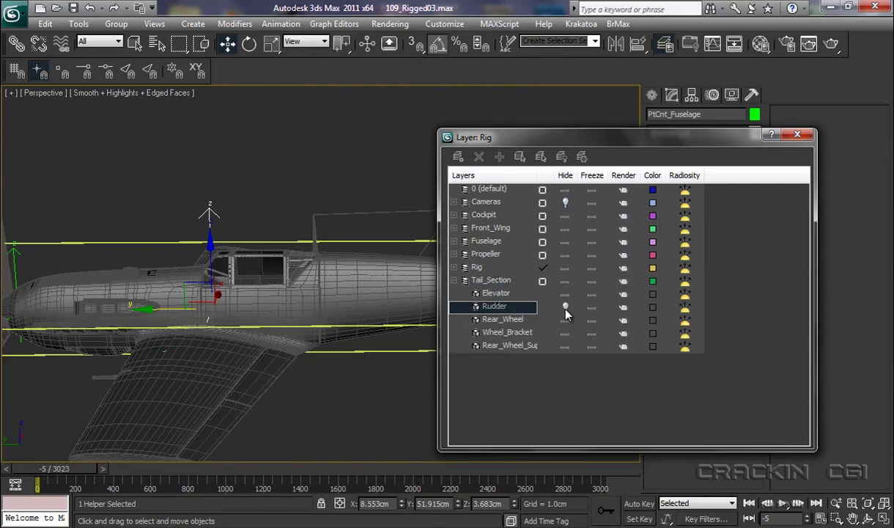
# - Hide Aileron_Star, Aileron_Port, Flap_Port and Flap_Star under Front_Wing, then close the manager
pyautogui.click(454, 229)
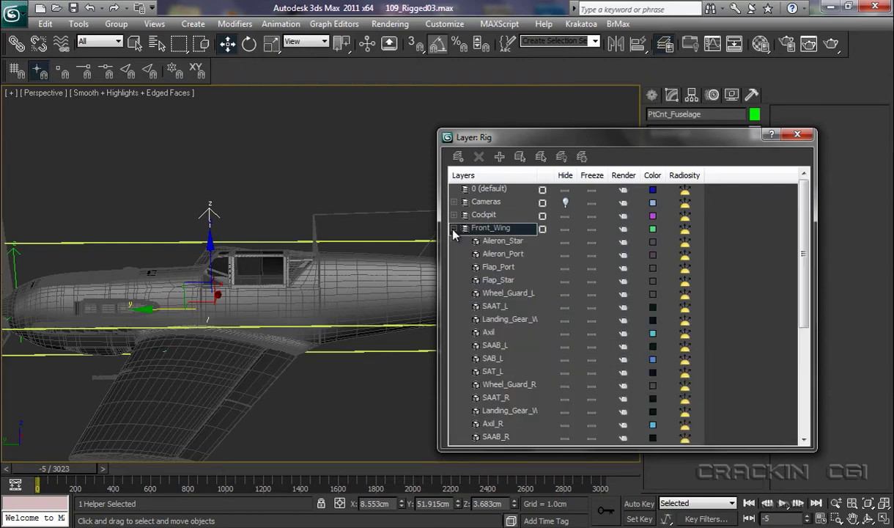
pyautogui.click(565, 241)
pyautogui.click(565, 254)
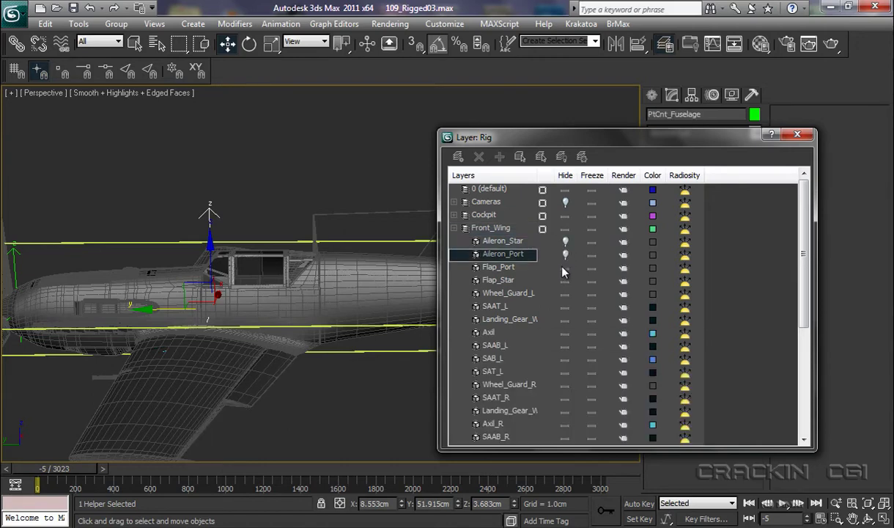
pyautogui.click(565, 267)
pyautogui.click(564, 281)
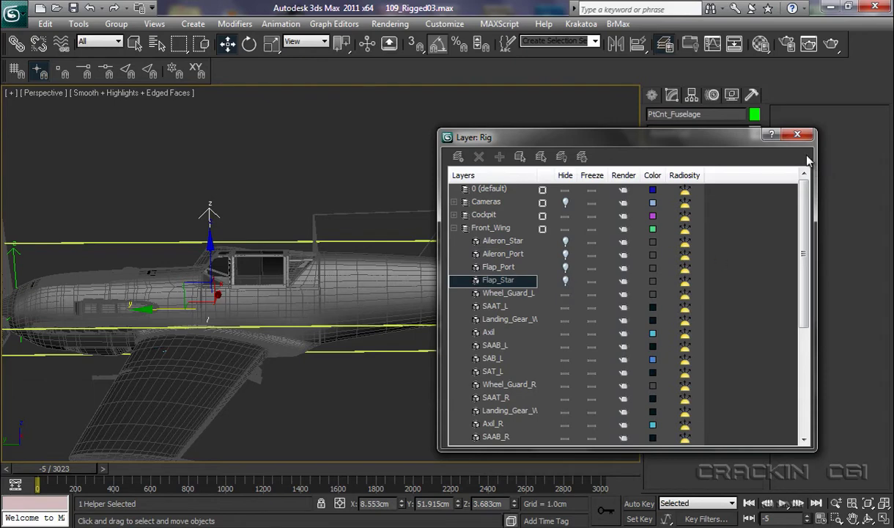
pyautogui.click(797, 134)
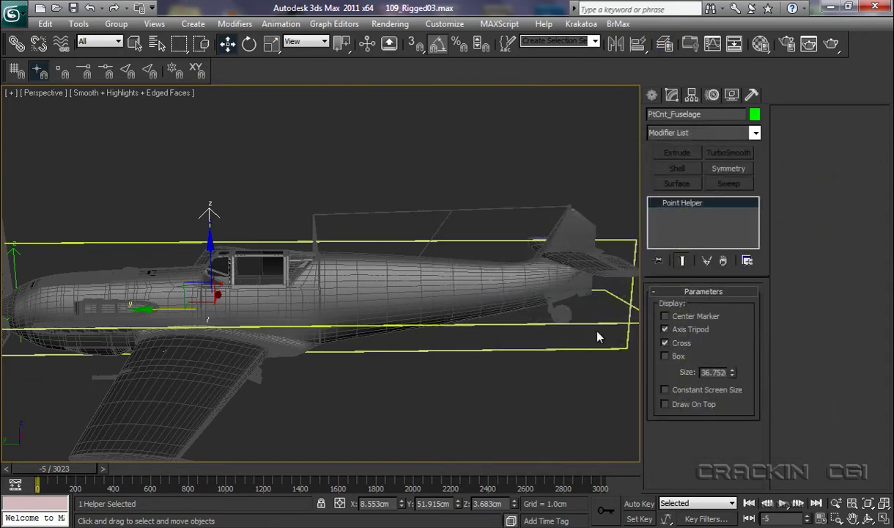
# - Return to helper creation and orbit toward the plane's nose and wing
pyautogui.click(652, 96)
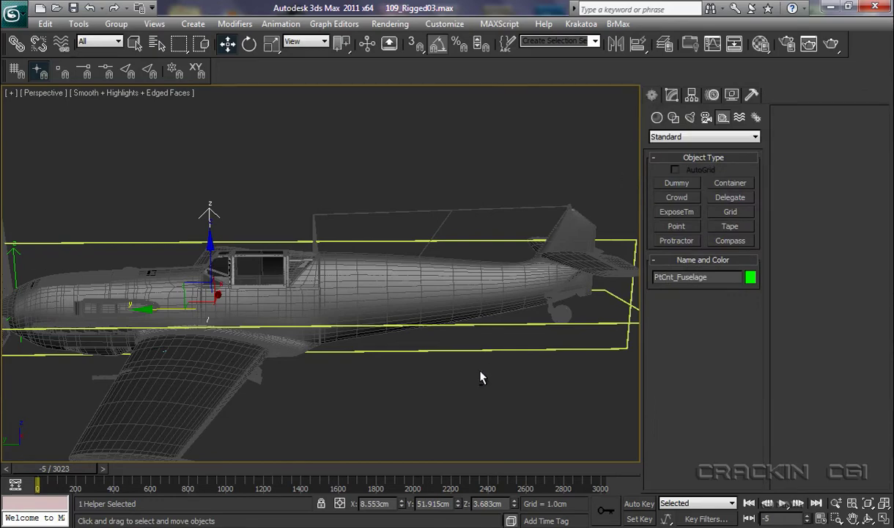
pyautogui.keyDown('alt'); pyautogui.moveTo(480, 378); pyautogui.dragTo(414, 361, button='middle'); pyautogui.keyUp('alt')
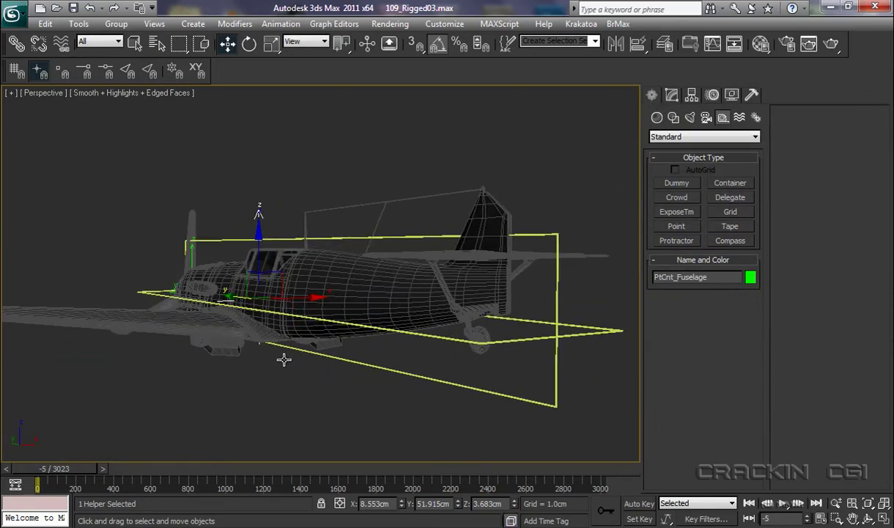
pyautogui.keyDown('alt'); pyautogui.moveTo(285, 359); pyautogui.dragTo(480, 362, button='middle'); pyautogui.keyUp('alt')
pyautogui.scroll(3, 365, 370)
pyautogui.moveTo(339, 413); pyautogui.dragTo(498, 384, button='middle')
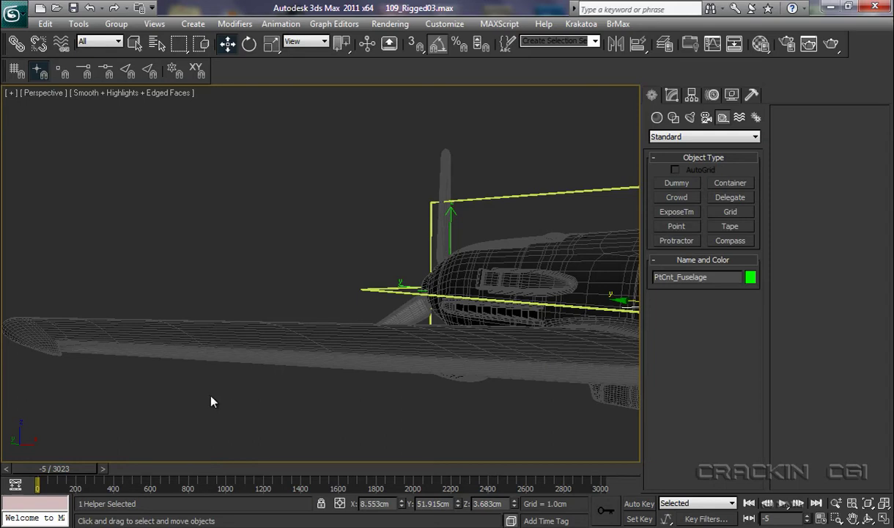
# - Turn on vertex-only snapping and zoom in close on the Front_Wing underside
pyautogui.press('s')
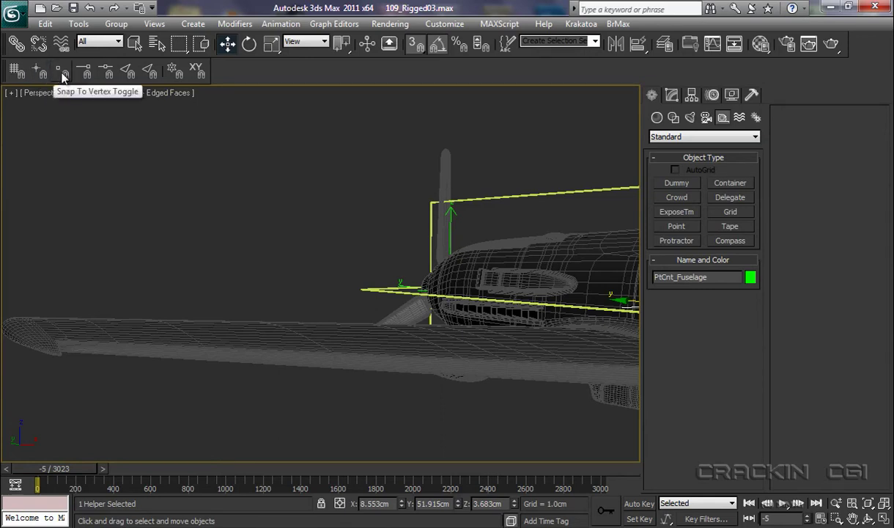
pyautogui.click(63, 77)
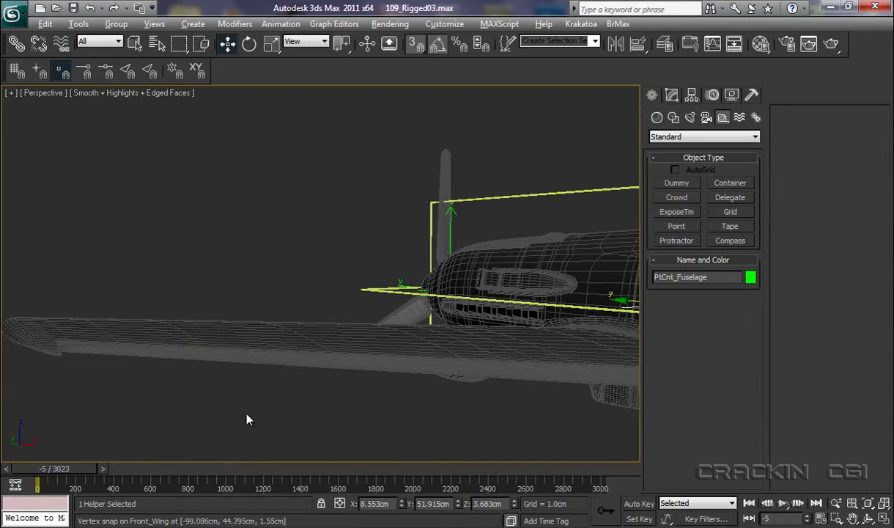
pyautogui.keyDown('alt'); pyautogui.moveTo(242, 408); pyautogui.dragTo(142, 242, button='middle'); pyautogui.keyUp('alt')
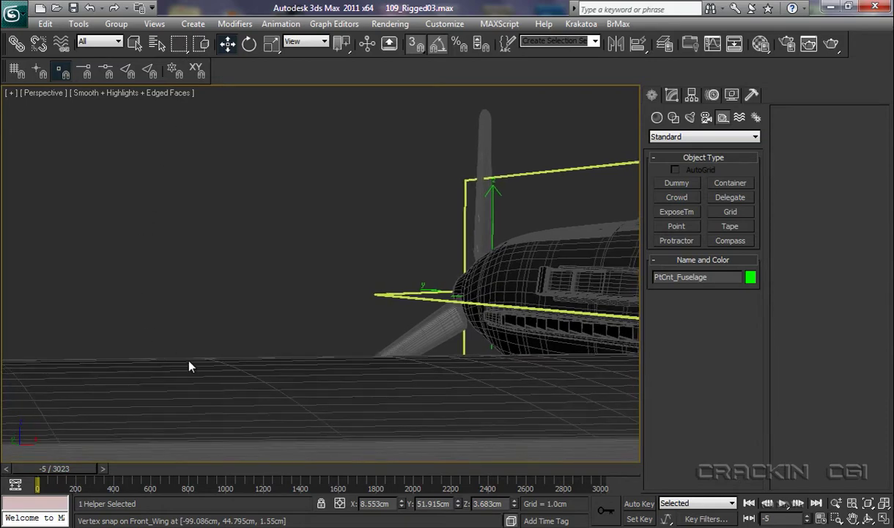
pyautogui.keyDown('alt'); pyautogui.moveTo(189, 366); pyautogui.dragTo(279, 269, button='middle'); pyautogui.keyUp('alt')
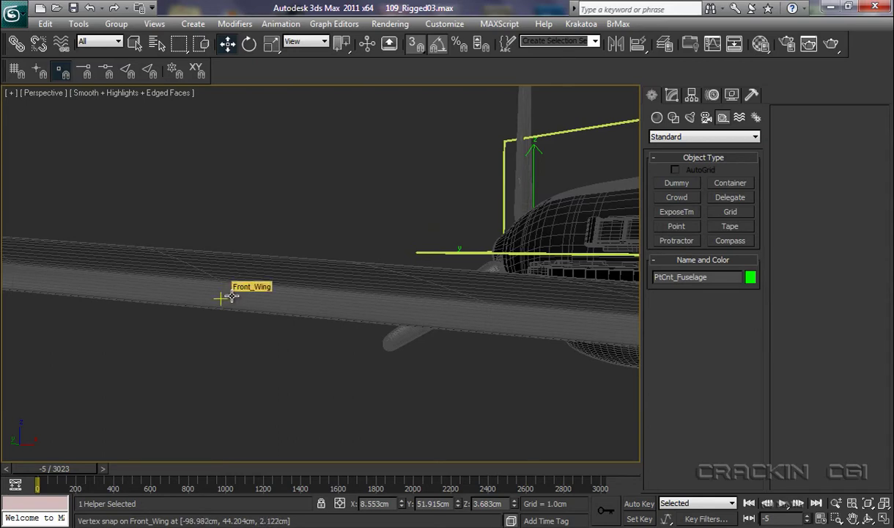
pyautogui.keyDown('ctrl'); pyautogui.keyDown('alt'); pyautogui.moveTo(235, 297); pyautogui.dragTo(234, 120, button='middle'); pyautogui.keyUp('alt'); pyautogui.keyUp('ctrl')
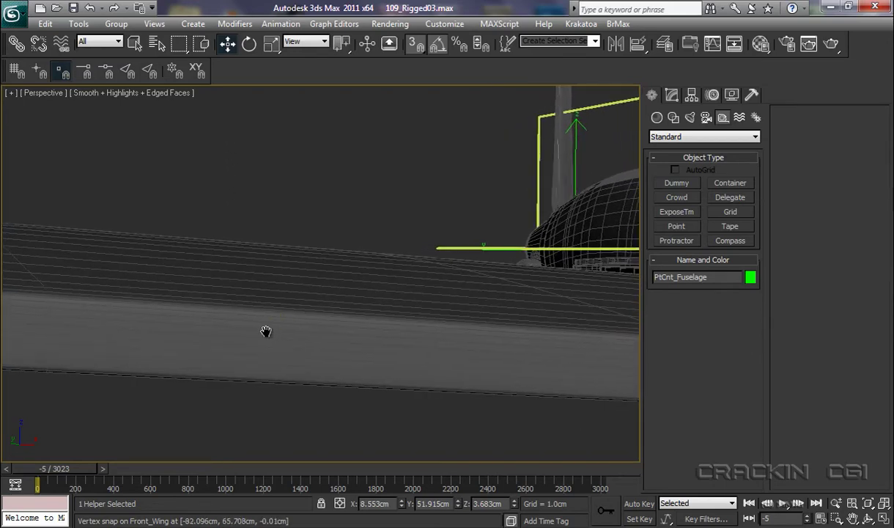
pyautogui.moveTo(265, 331); pyautogui.dragTo(335, 324, button='middle')
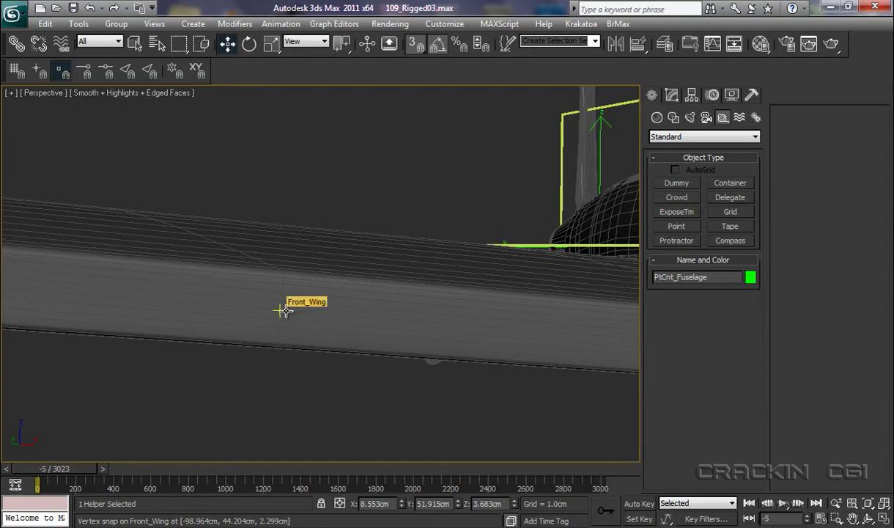
# - Place Point helper Point001 snapped to a Front_Wing vertex, then orbit and pan to inspect it
pyautogui.click(676, 227)
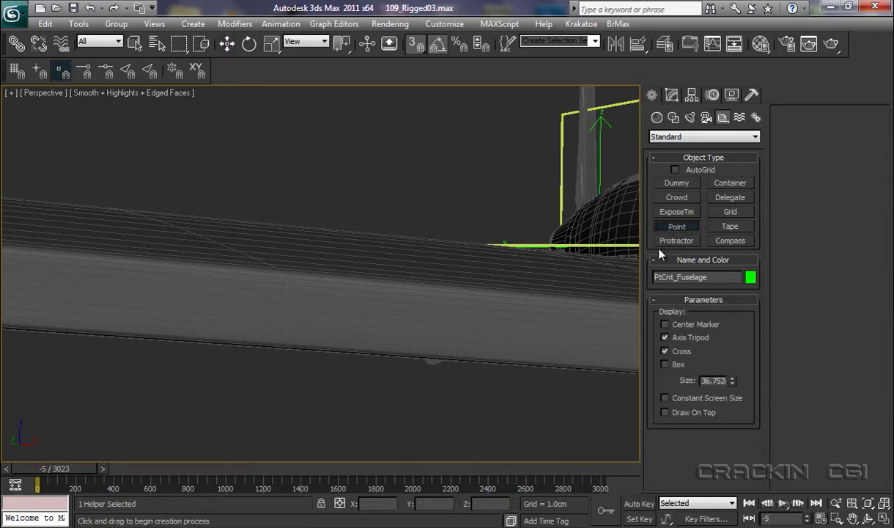
pyautogui.click(291, 308)
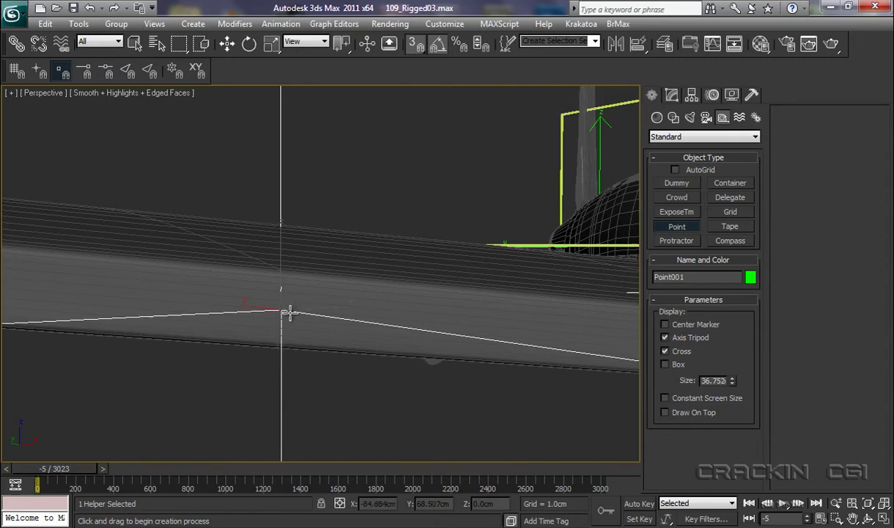
pyautogui.keyDown('alt'); pyautogui.moveTo(290, 309); pyautogui.dragTo(265, 51, button='middle'); pyautogui.keyUp('alt')
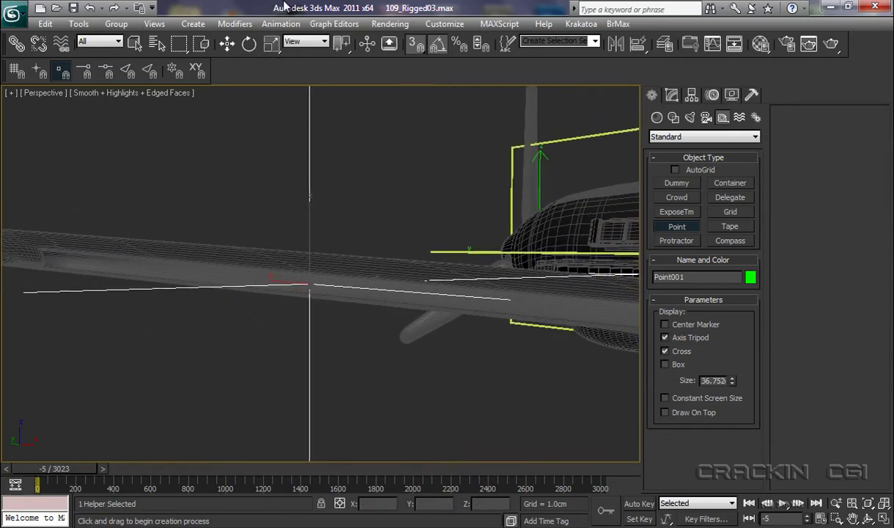
pyautogui.keyDown('alt'); pyautogui.moveTo(317, 264); pyautogui.dragTo(418, 383, button='middle'); pyautogui.keyUp('alt')
pyautogui.moveTo(505, 380); pyautogui.dragTo(377, 398, button='middle')
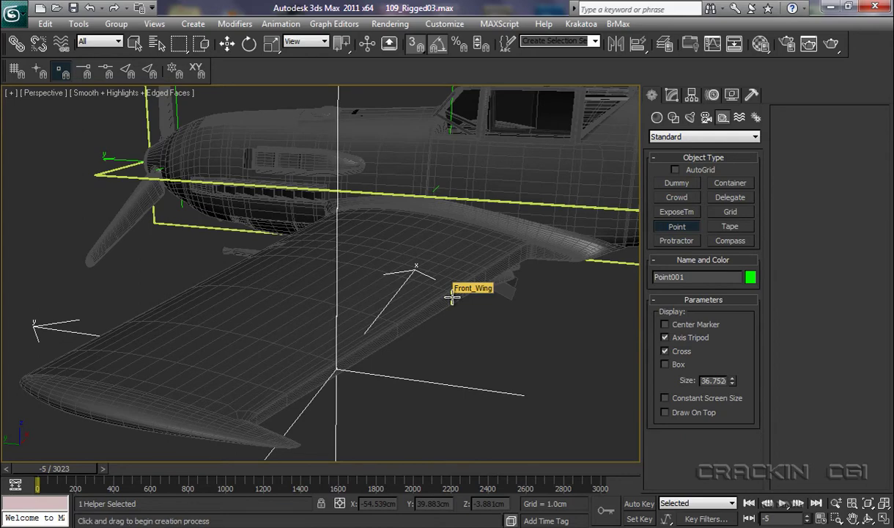
# - In Top view framed on Point001, stop point creation and turn snapping off
pyautogui.press('t')
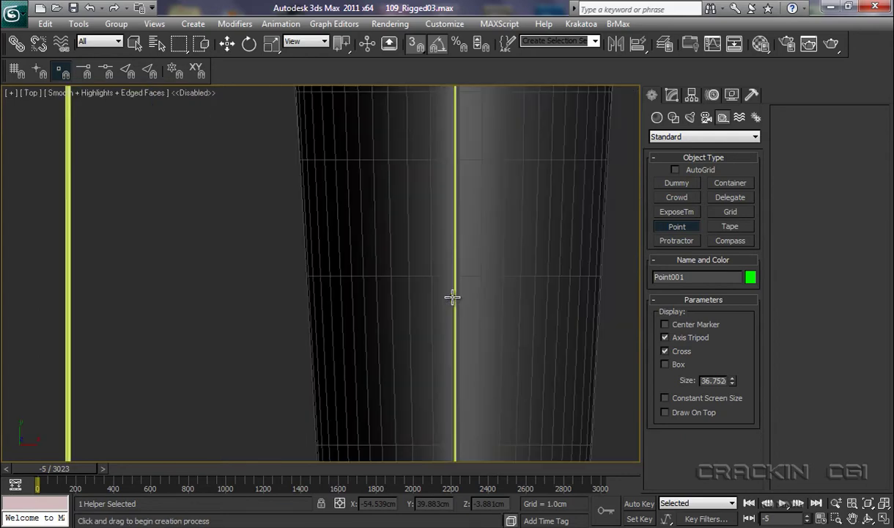
pyautogui.press('z')
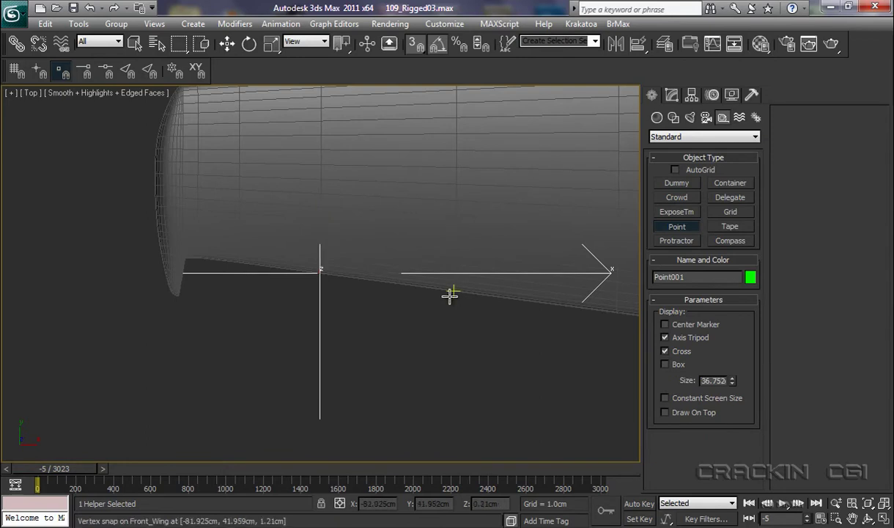
pyautogui.rightClick(433, 313)
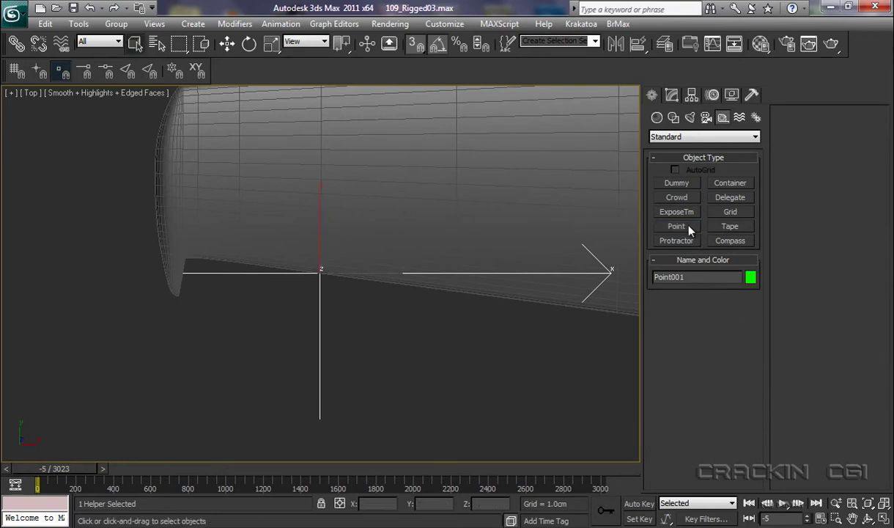
pyautogui.click(439, 45)
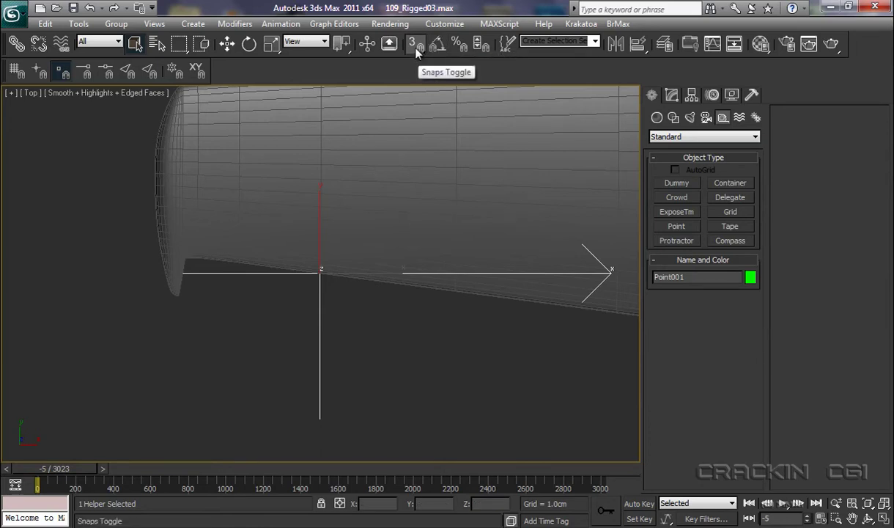
pyautogui.click(416, 48)
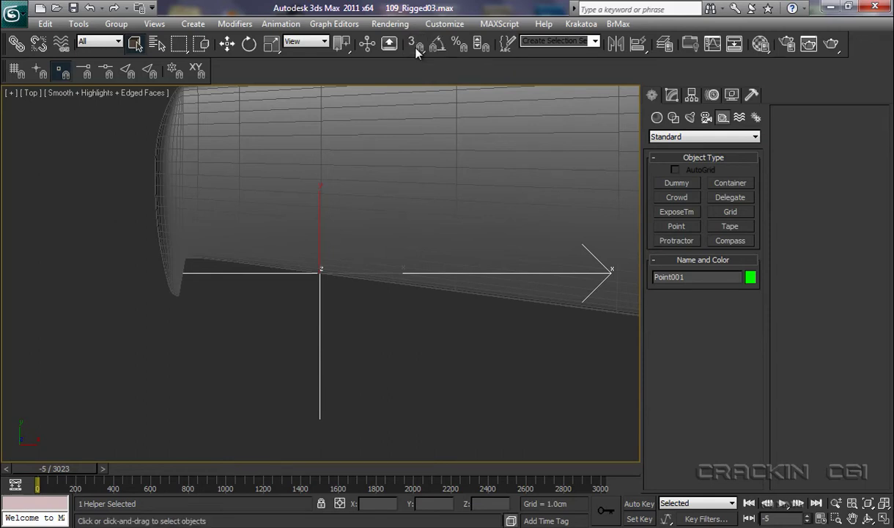
# - Rotate Point001 about Z by about -7.5° so its X axis follows the wing edge
pyautogui.click(250, 45)
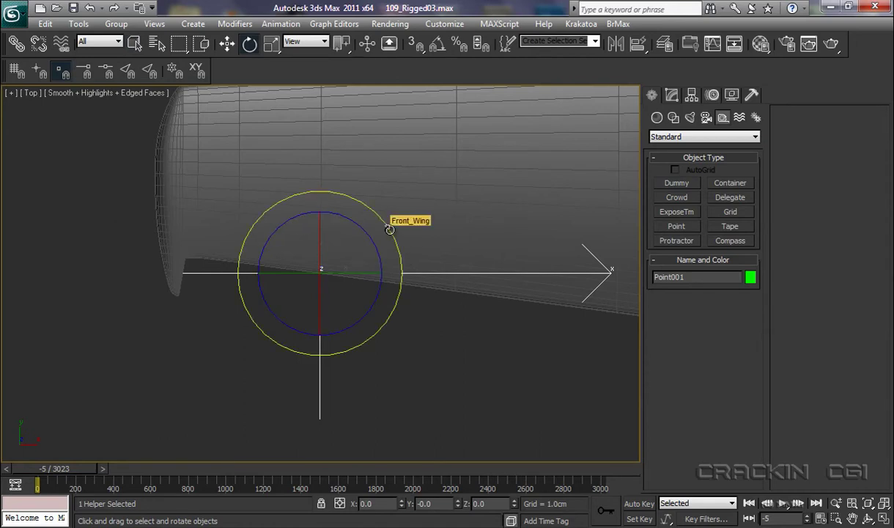
pyautogui.moveTo(389, 230)
pyautogui.mouseDown()
pyautogui.moveTo(391, 242)
pyautogui.moveTo(401, 236)
pyautogui.mouseUp()
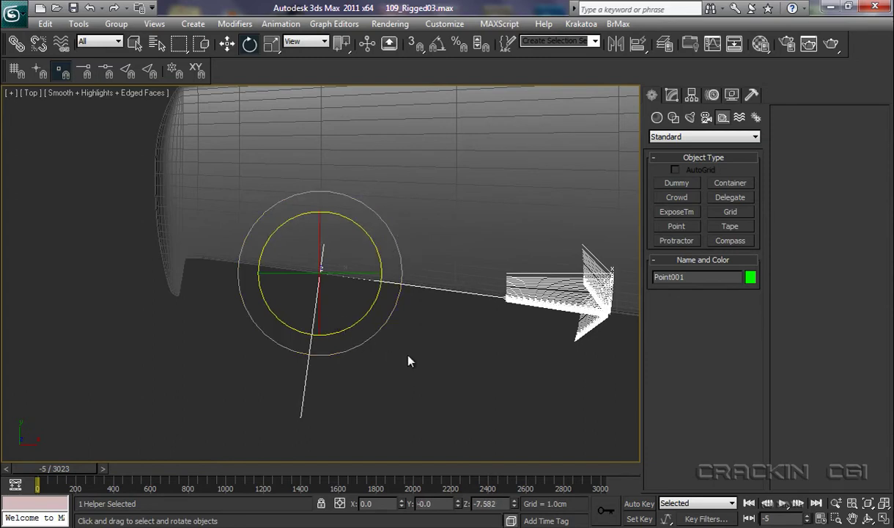
pyautogui.hotkey('alt', 'q')
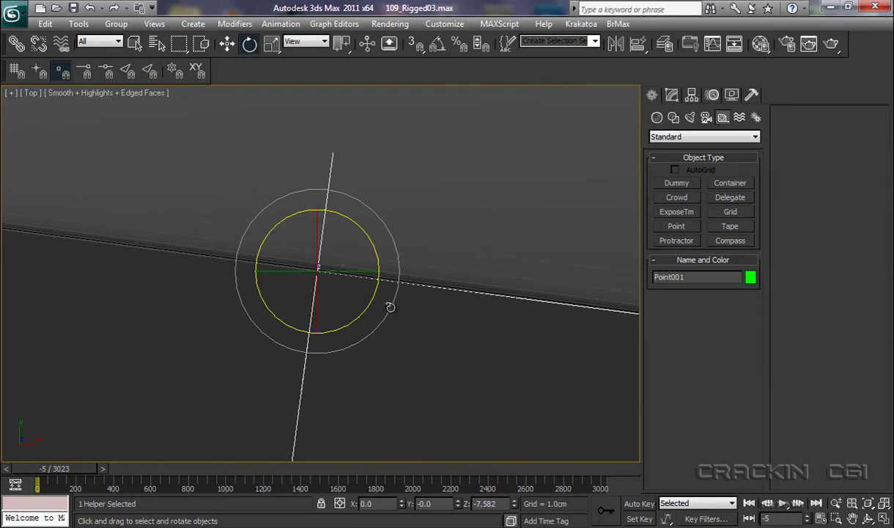
pyautogui.moveTo(396, 276); pyautogui.dragTo(398, 279)
pyautogui.keyDown('alt'); pyautogui.moveTo(465, 344); pyautogui.dragTo(474, 476, button='middle'); pyautogui.keyUp('alt')
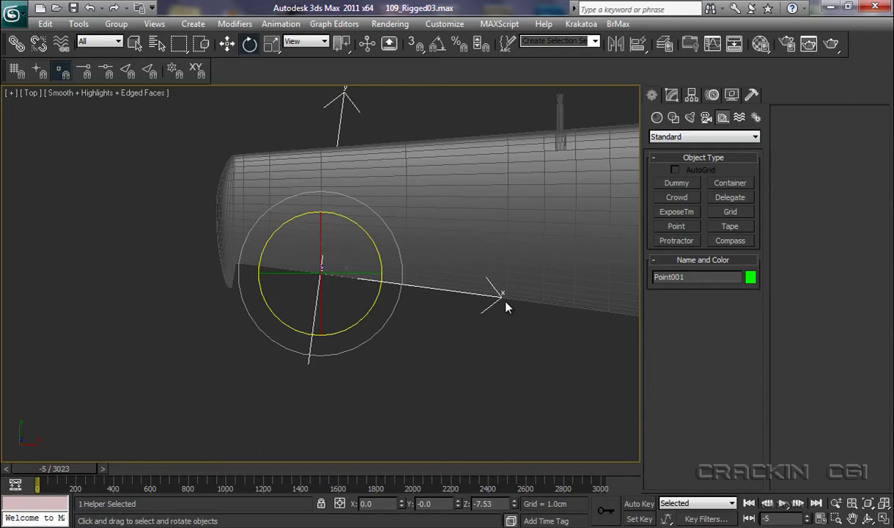
# - In Front view, tilt Point001 about 6.4° on Y to match the wing's slope
pyautogui.press('f')
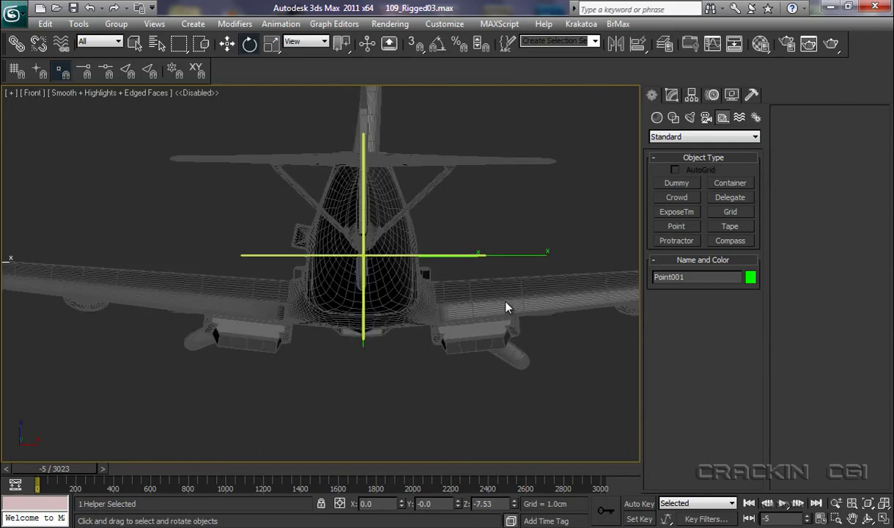
pyautogui.press('z')
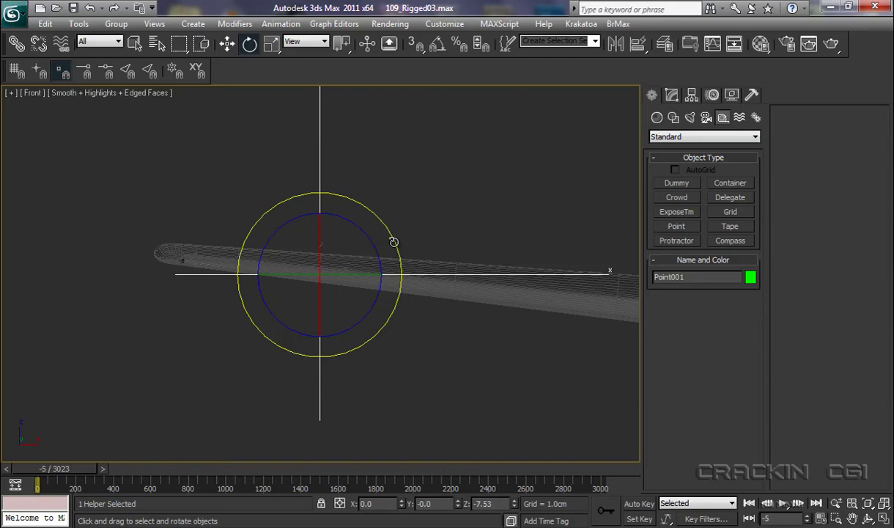
pyautogui.moveTo(394, 241); pyautogui.dragTo(395, 251)
# - Zoom and pan along the wing to check Point001's alignment, then orbit out of Front view
pyautogui.keyDown('ctrl'); pyautogui.keyDown('alt'); pyautogui.moveTo(384, 371); pyautogui.dragTo(349, 201, button='middle'); pyautogui.keyUp('alt'); pyautogui.keyUp('ctrl')
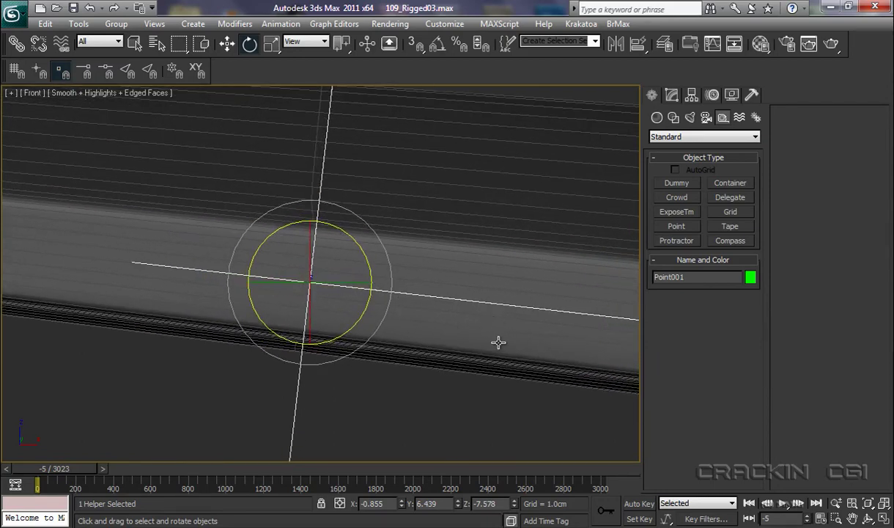
pyautogui.moveTo(497, 342); pyautogui.dragTo(481, 341, button='middle')
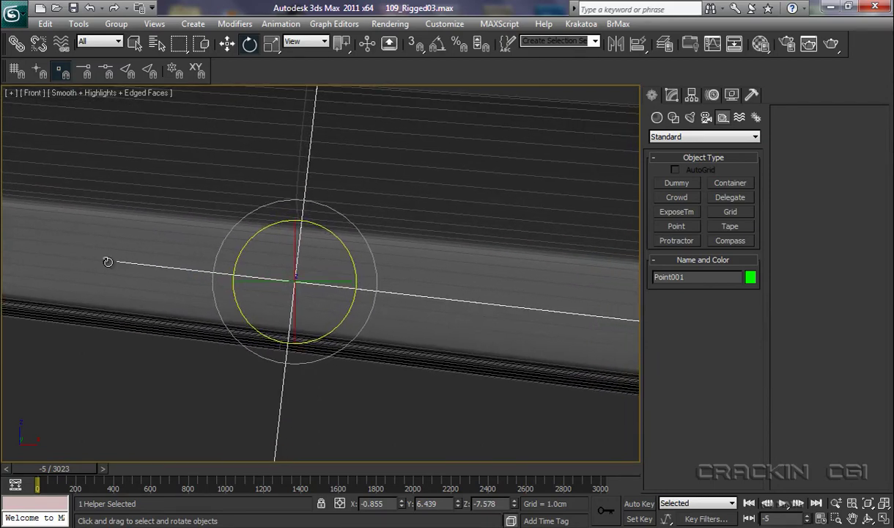
pyautogui.moveTo(548, 338); pyautogui.dragTo(246, 319, button='middle')
pyautogui.moveTo(474, 335); pyautogui.dragTo(593, 343, button='middle')
pyautogui.moveTo(359, 325); pyautogui.dragTo(495, 330, button='middle')
pyautogui.scroll(-5, 461, 381)
pyautogui.scroll(-2, 460, 434)
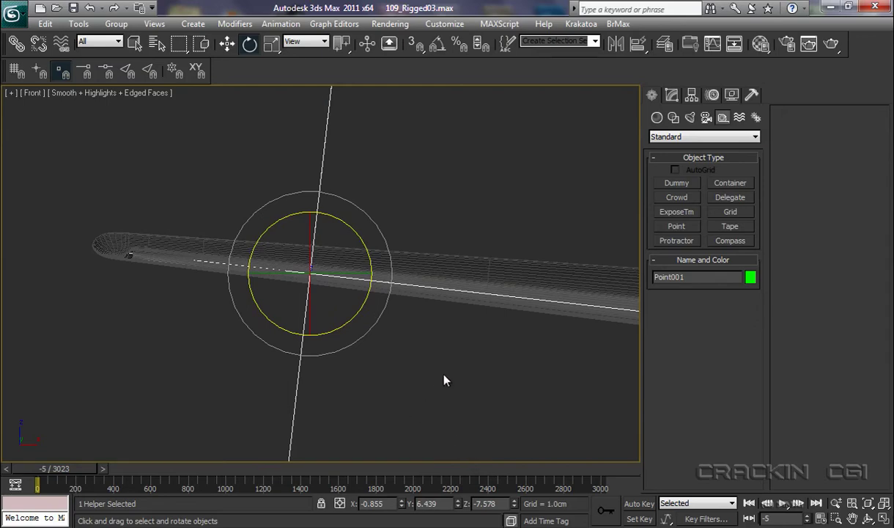
pyautogui.keyDown('alt'); pyautogui.moveTo(446, 381); pyautogui.dragTo(457, 387, button='middle'); pyautogui.keyUp('alt')
# - In Perspective view, rename Point001 to PtCnt_Aileron_Port in the Modify panel's name field
pyautogui.press('p')
pyautogui.keyDown('alt'); pyautogui.moveTo(367, 357); pyautogui.dragTo(465, 431, button='middle'); pyautogui.keyUp('alt')
pyautogui.keyDown('alt'); pyautogui.moveTo(388, 364); pyautogui.dragTo(557, 371, button='middle'); pyautogui.keyUp('alt')
pyautogui.scroll(3, 549, 358)
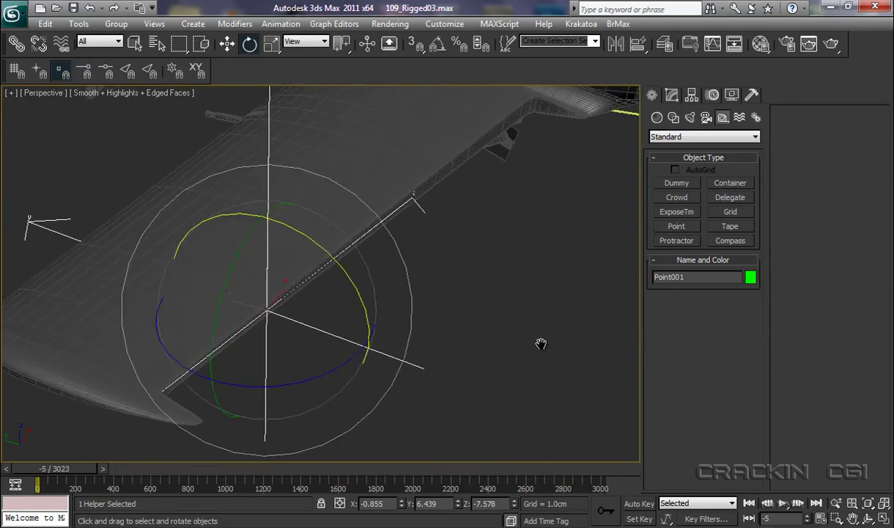
pyautogui.click(672, 96)
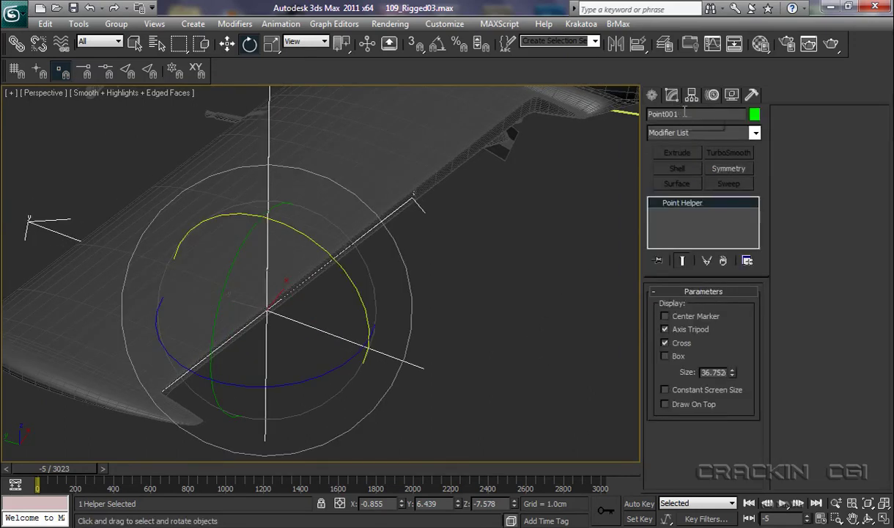
pyautogui.moveTo(683, 114); pyautogui.dragTo(640, 113)
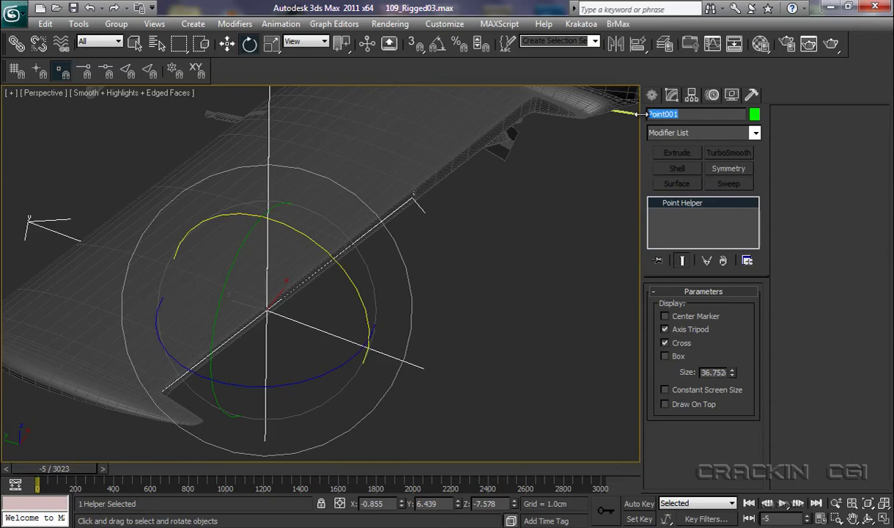
pyautogui.write('PtCnt_Aileron_Port')
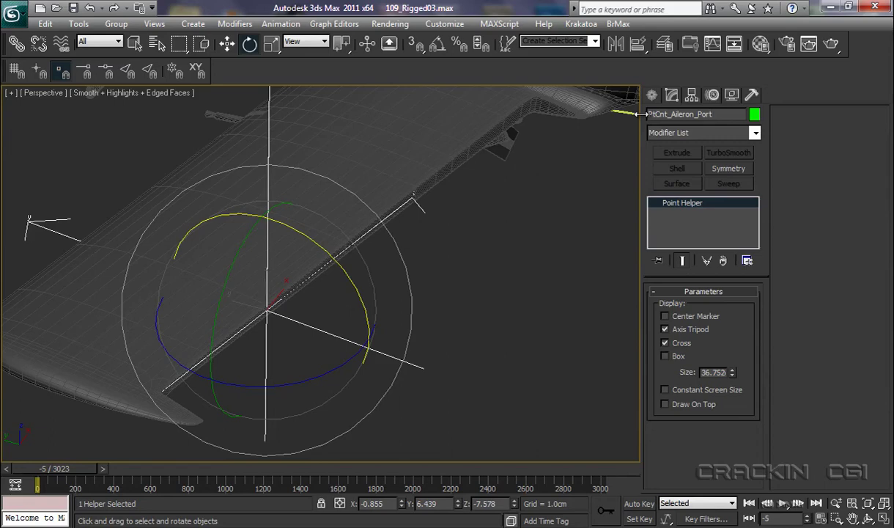
# - Unhide Aileron_Port under the Front_Wing layer in the Layer Manager
pyautogui.click(665, 46)
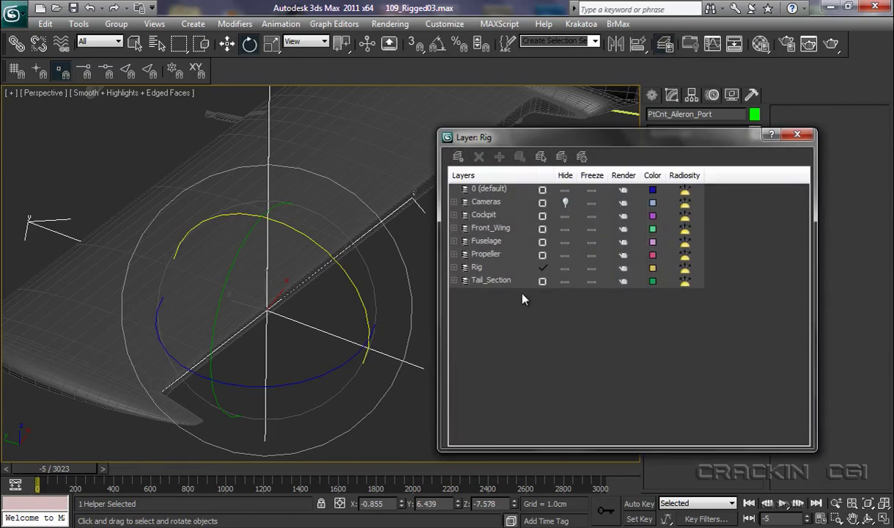
pyautogui.click(453, 227)
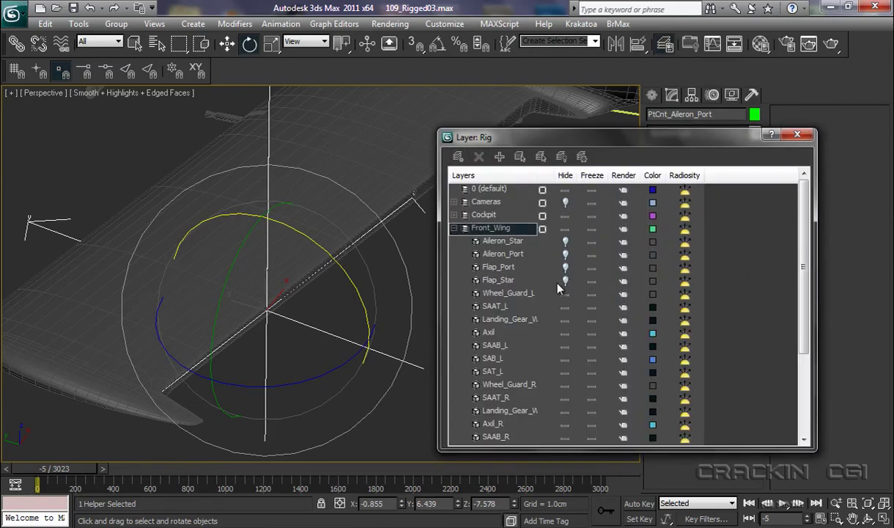
pyautogui.click(565, 253)
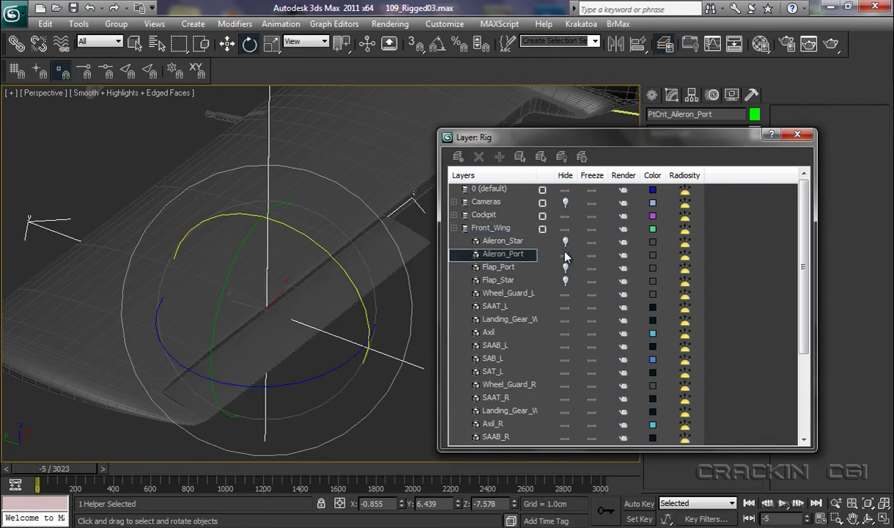
pyautogui.click(799, 135)
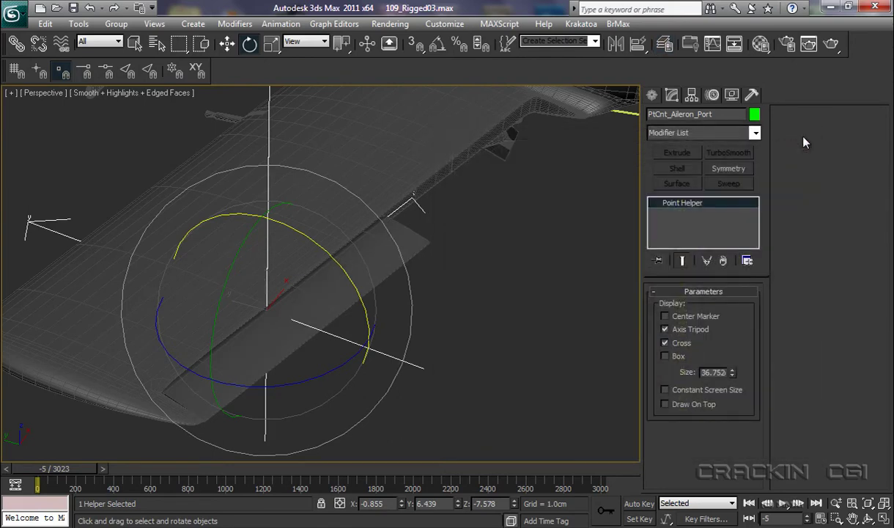
# - Link the Aileron_Port node to PtCnt_Aileron_Port as its parent in Schematic View
pyautogui.click(734, 45)
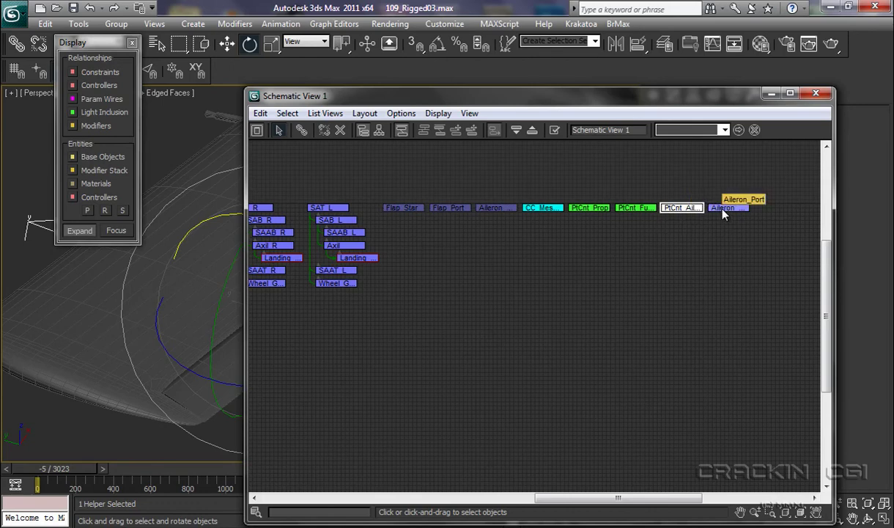
pyautogui.click(302, 130)
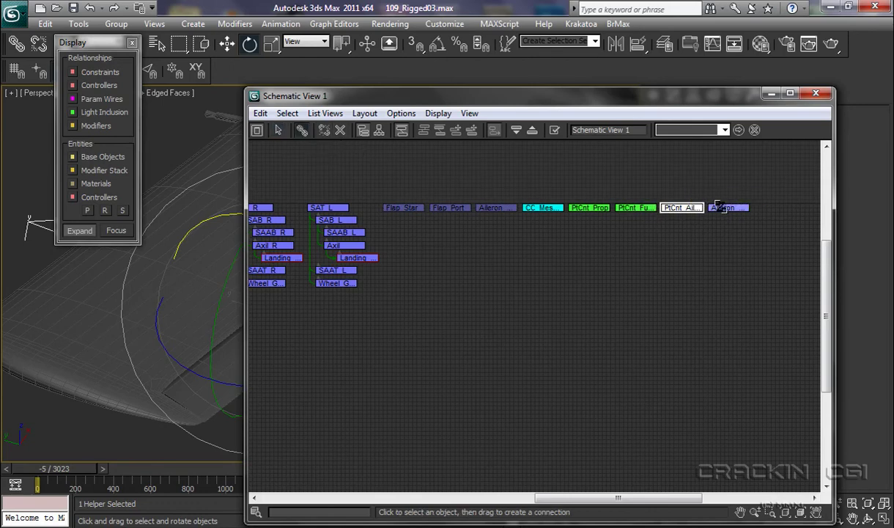
pyautogui.moveTo(726, 216); pyautogui.dragTo(676, 208)
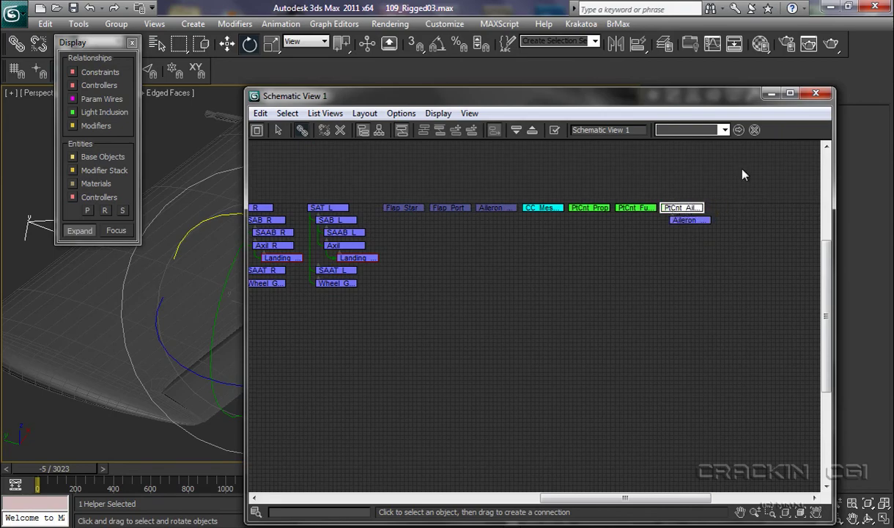
pyautogui.click(816, 94)
pyautogui.moveTo(480, 354)
pyautogui.keyDown('alt'); pyautogui.mouseDown(button='middle')
pyautogui.moveTo(495, 356)
pyautogui.moveTo(471, 355)
pyautogui.moveTo(467, 344)
pyautogui.mouseUp(button='middle'); pyautogui.keyUp('alt')
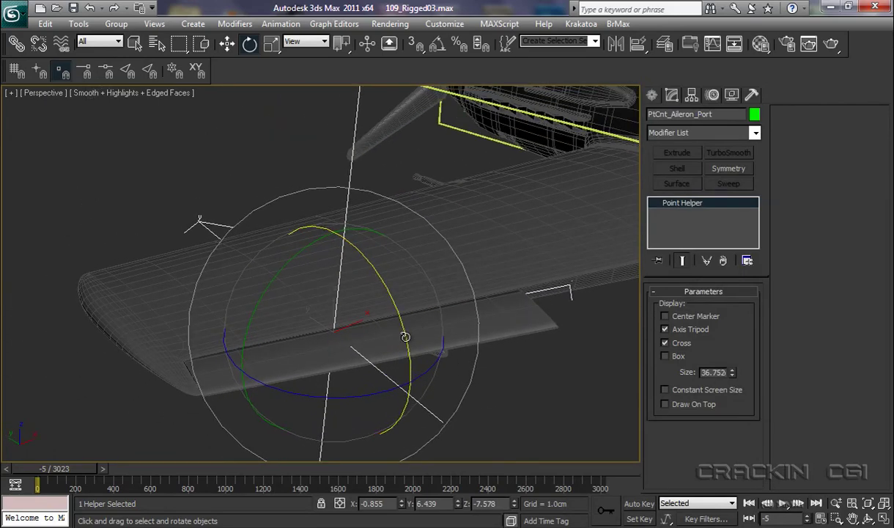
pyautogui.moveTo(404, 338); pyautogui.dragTo(429, 293)
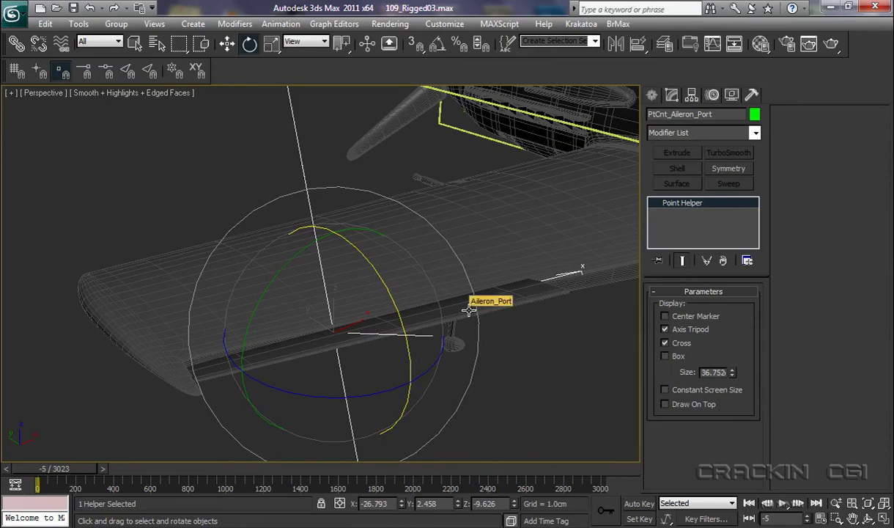
pyautogui.moveTo(393, 299); pyautogui.dragTo(411, 316)
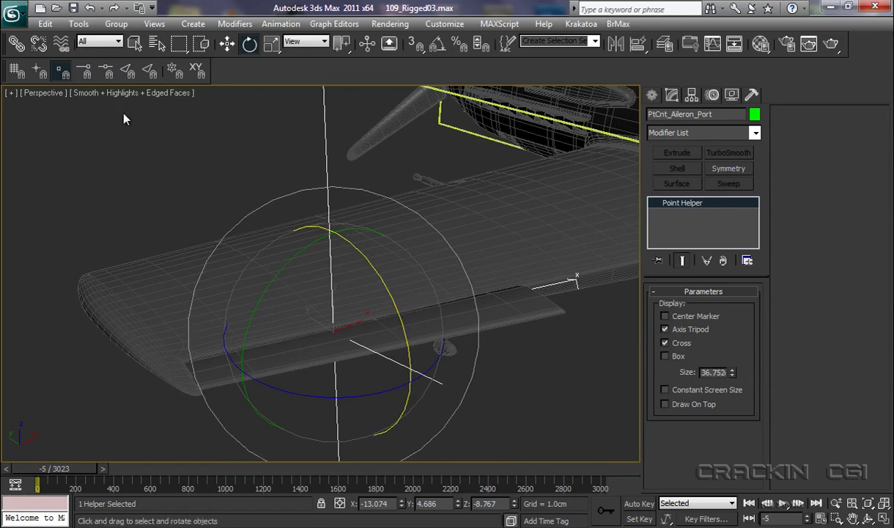
pyautogui.click(89, 8)
pyautogui.click(90, 8)
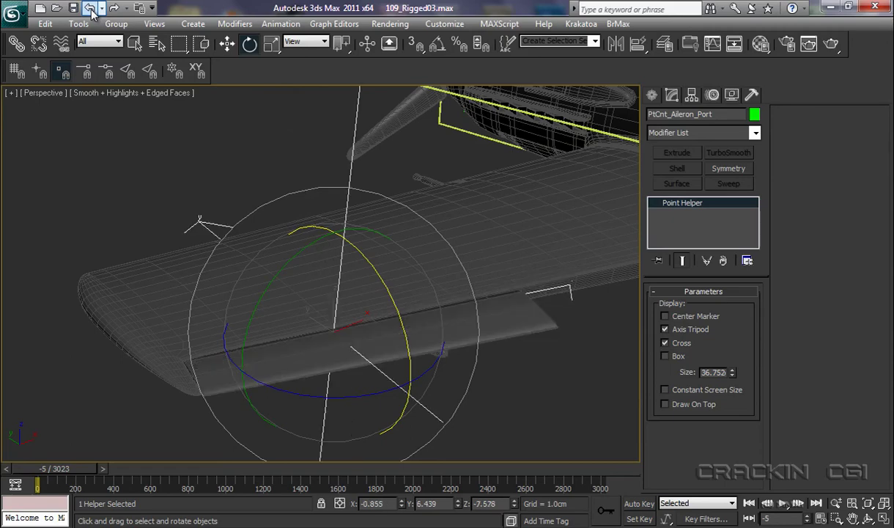
# - Lock PtCnt_Aileron_Port's Y Rotation and Z Rotation tracks in the Curve Editor
pyautogui.click(714, 45)
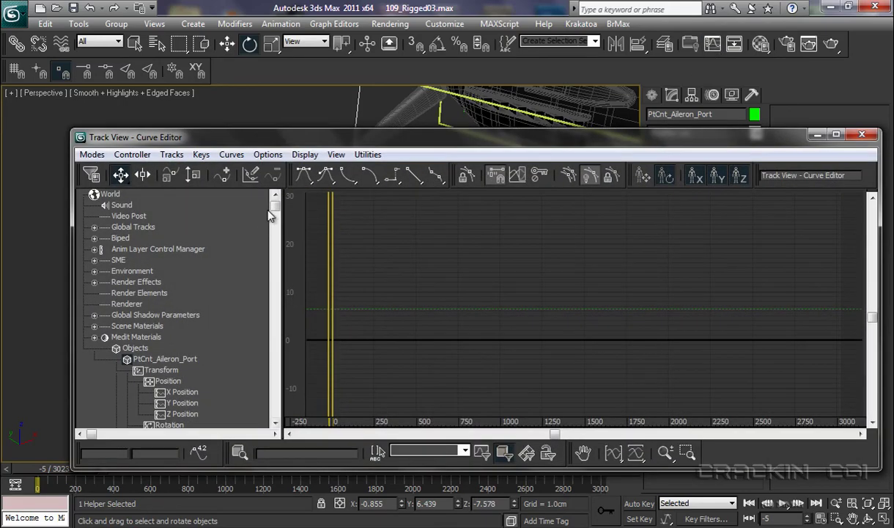
pyautogui.moveTo(276, 210); pyautogui.dragTo(286, 275)
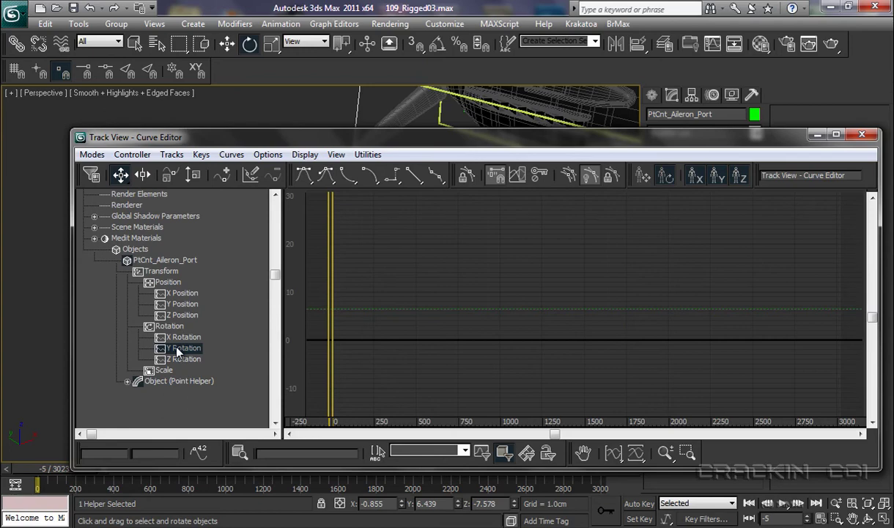
pyautogui.rightClick(177, 349)
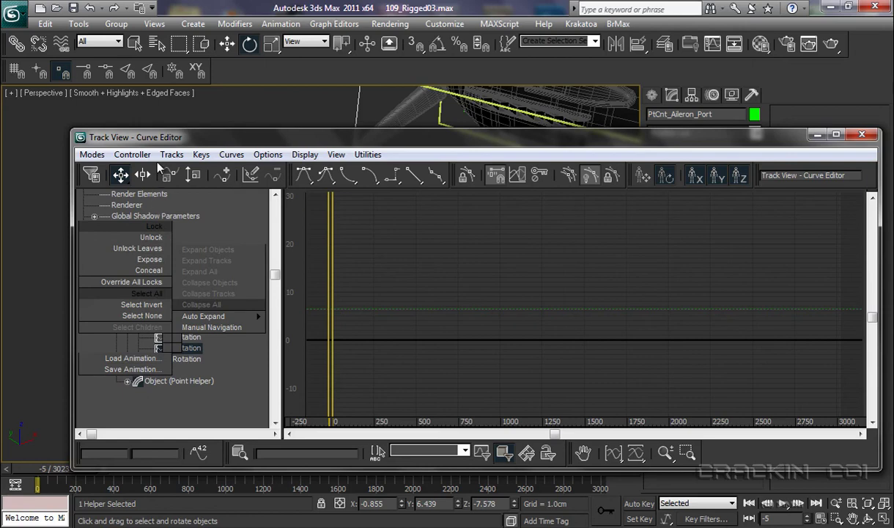
pyautogui.click(156, 228)
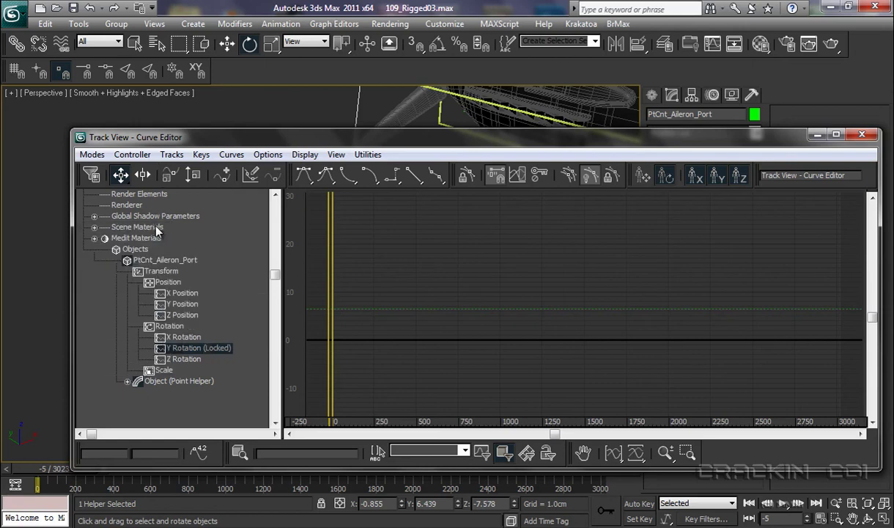
pyautogui.click(186, 359)
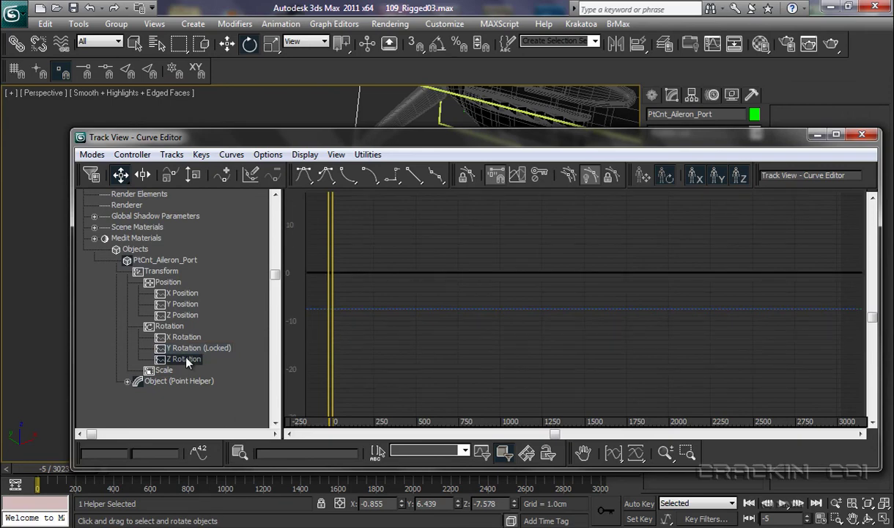
pyautogui.rightClick(187, 359)
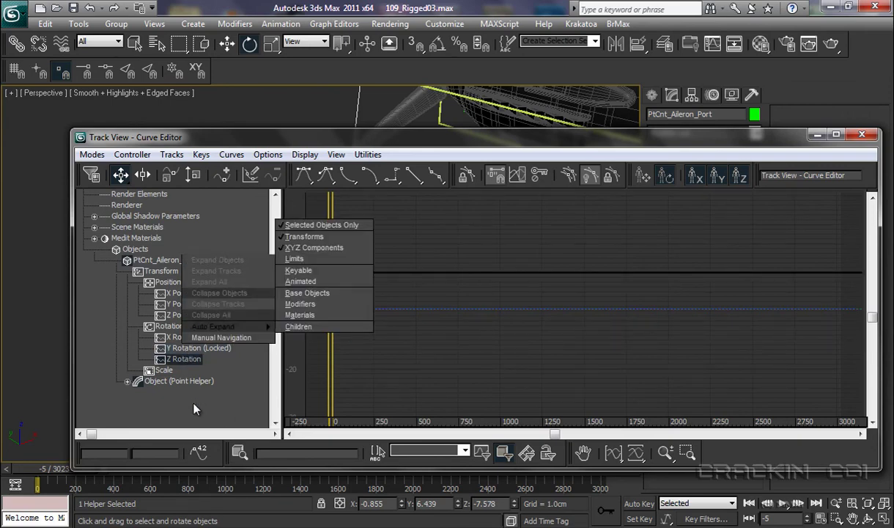
pyautogui.moveTo(164, 185)
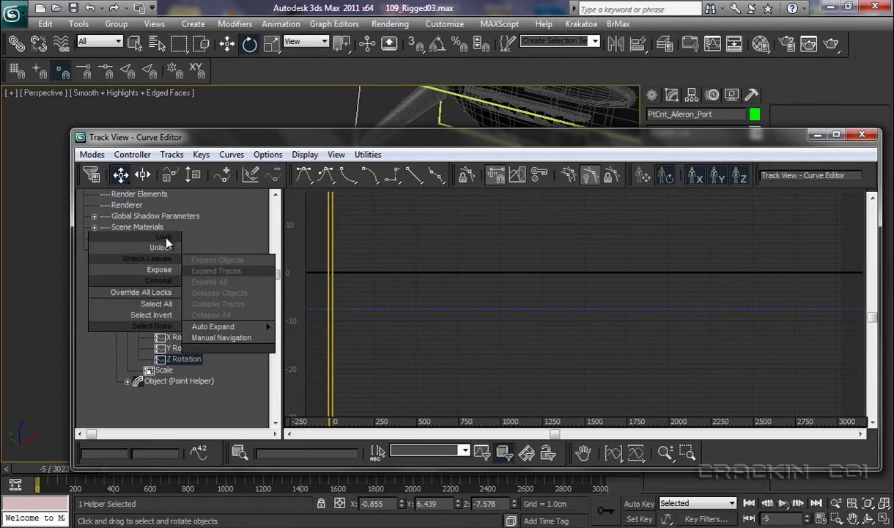
pyautogui.click(166, 238)
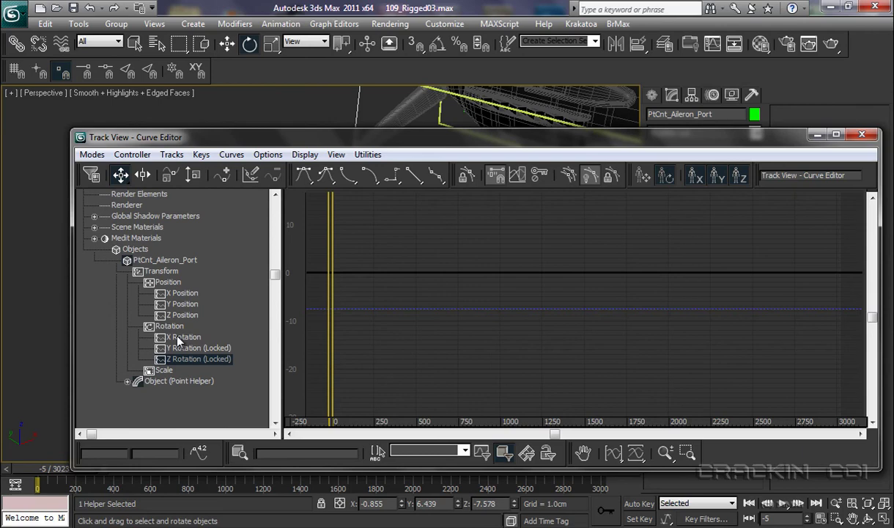
pyautogui.click(862, 134)
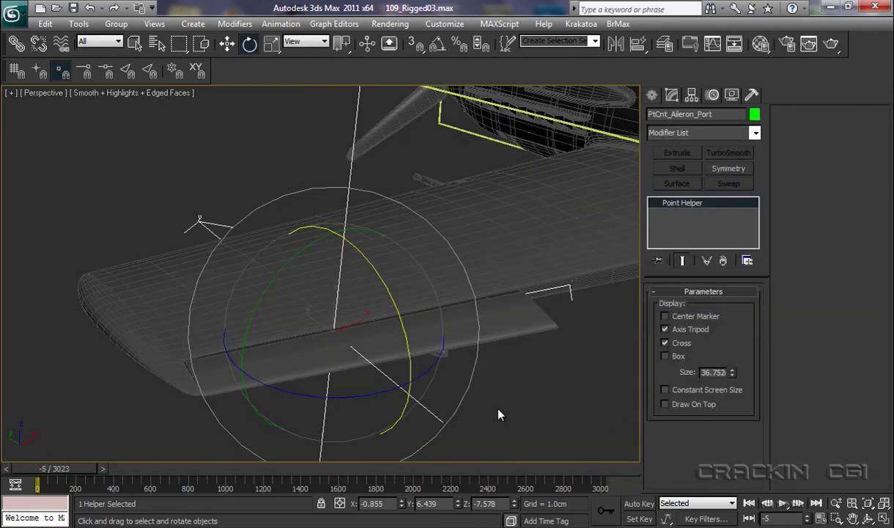
# - Rotate PtCnt_Aileron_Port on X to about -9.9°, tilting the port aileron as a test
pyautogui.moveTo(395, 320); pyautogui.dragTo(415, 300)
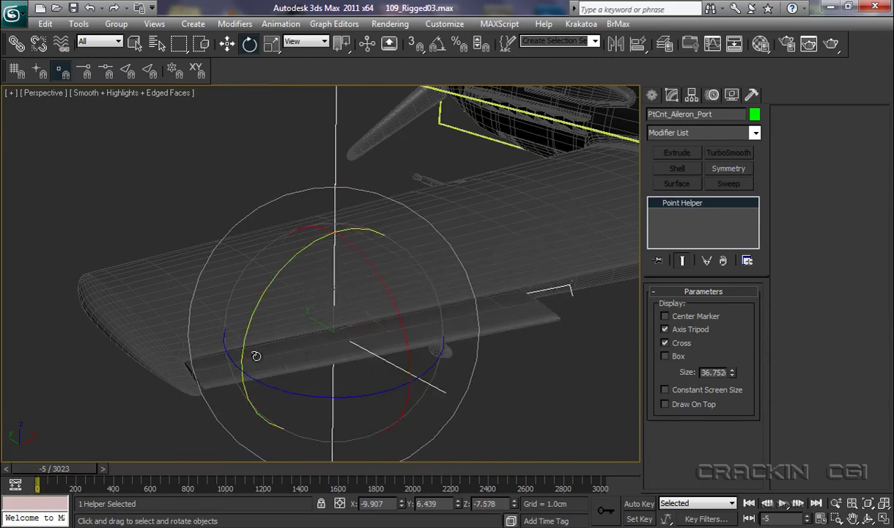